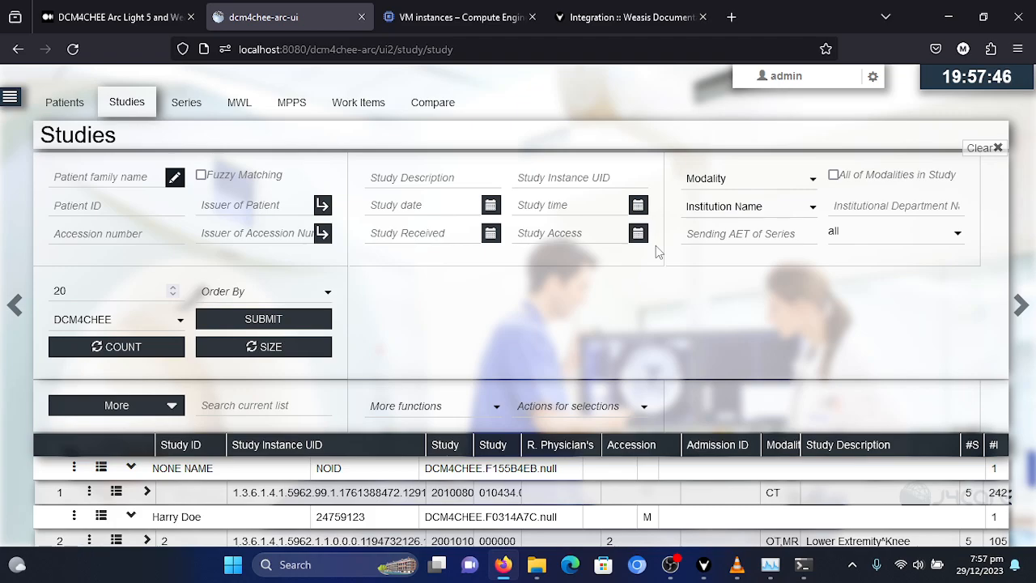
- Read the prerequisites and Step 1 in the Medium article on integrating DCM4CHEE Arc Light 5 with the Weasis viewer
{"action": "left_click", "coordinate": [122, 17]}
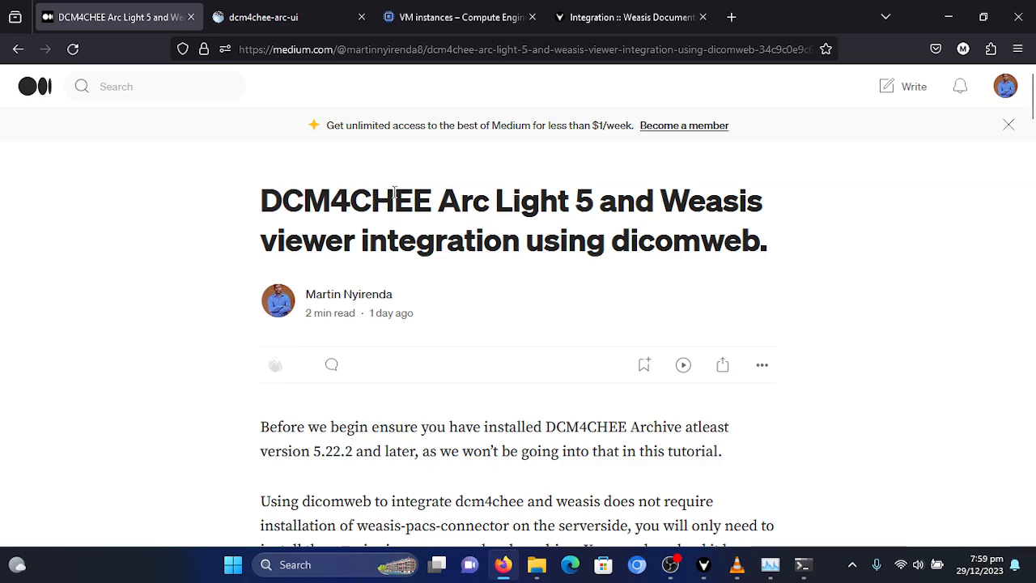
{"action": "scroll", "coordinate": [394, 195], "scroll_direction": "down", "scroll_amount": 3}
{"action": "scroll", "coordinate": [392, 200], "scroll_direction": "down", "scroll_amount": 1}
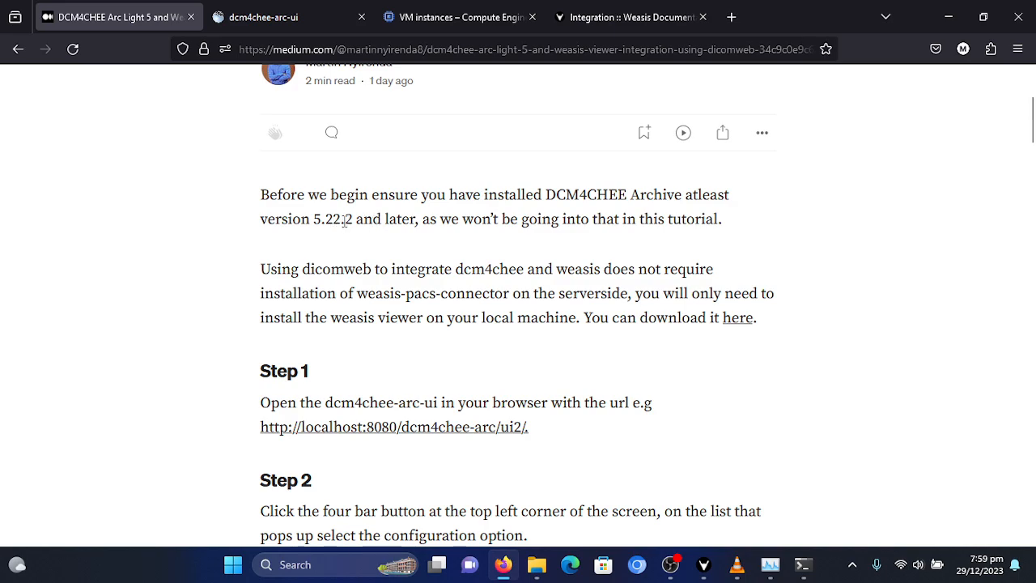
{"action": "left_click_drag", "start_coordinate": [315, 218], "coordinate": [415, 219]}
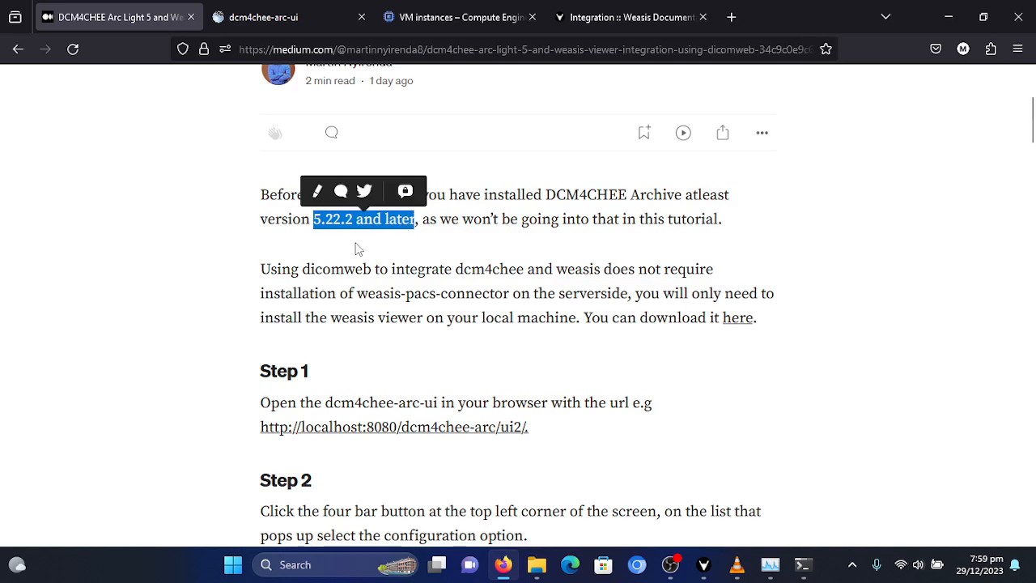
{"action": "left_click", "coordinate": [363, 253]}
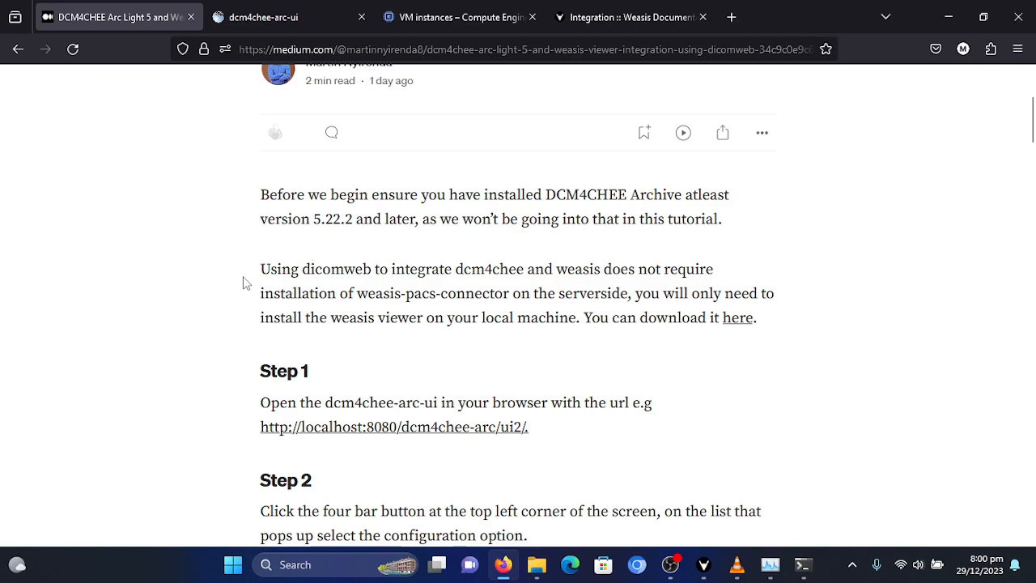
{"action": "scroll", "coordinate": [199, 303], "scroll_direction": "down", "scroll_amount": 3}
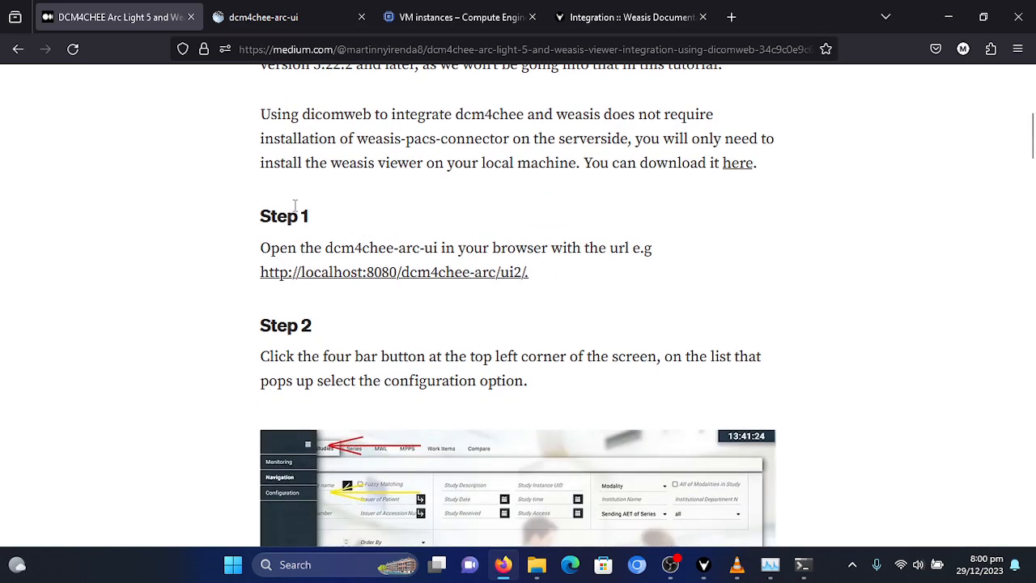
{"action": "left_click_drag", "start_coordinate": [261, 212], "coordinate": [585, 291]}
{"action": "left_click", "coordinate": [436, 213]}
{"action": "left_click_drag", "start_coordinate": [265, 215], "coordinate": [542, 289]}
{"action": "left_click", "coordinate": [427, 300]}
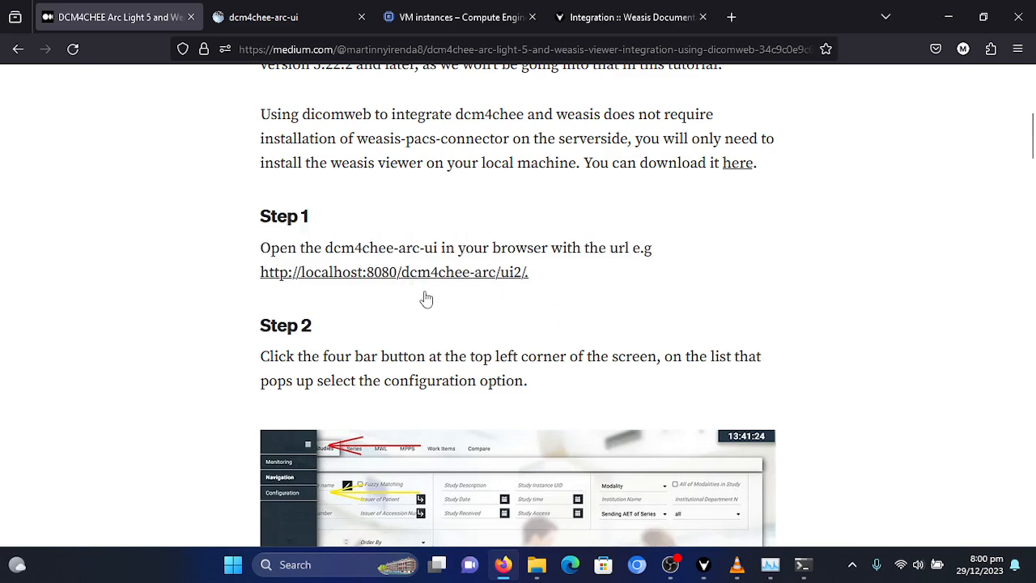
- Switch to the dcm4chee-arc-ui page and open the dcm4chee-arc device from the configuration's device list
{"action": "left_click", "coordinate": [302, 17]}
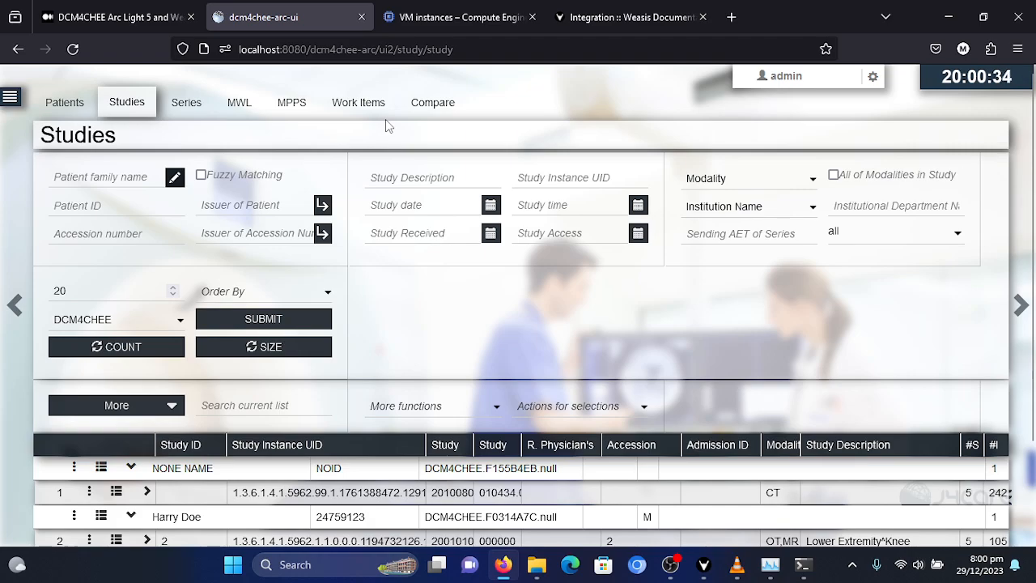
{"action": "left_click", "coordinate": [151, 18]}
{"action": "left_click", "coordinate": [268, 18]}
{"action": "scroll", "coordinate": [346, 142], "scroll_direction": "down", "scroll_amount": 1}
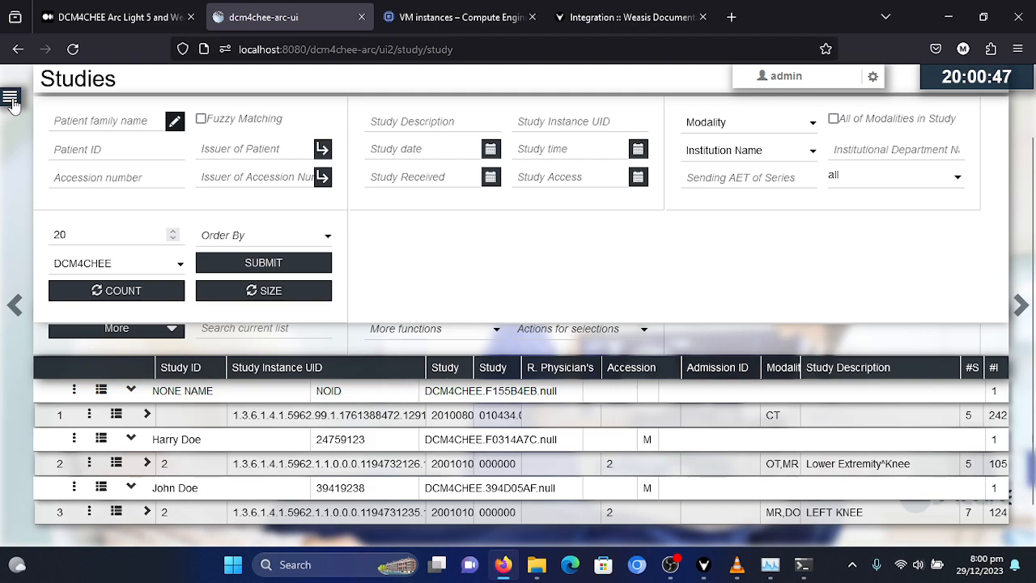
{"action": "left_click", "coordinate": [15, 99]}
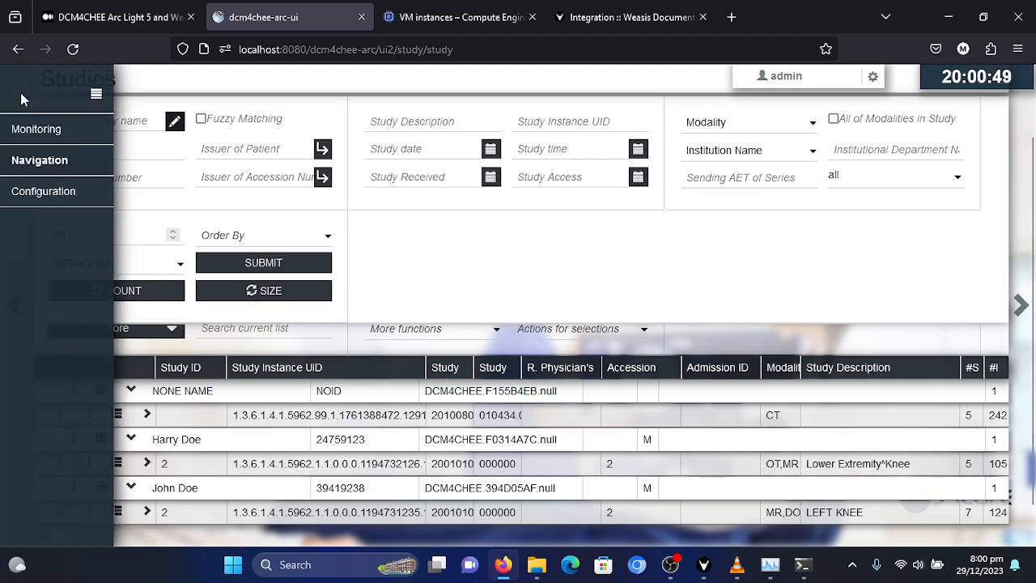
{"action": "left_click", "coordinate": [64, 199]}
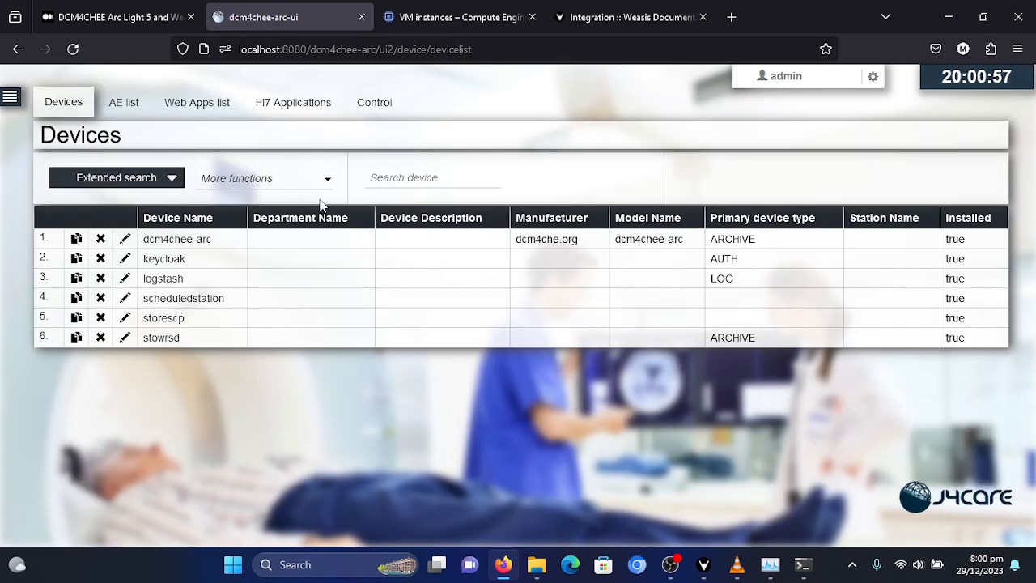
{"action": "left_click", "coordinate": [195, 245]}
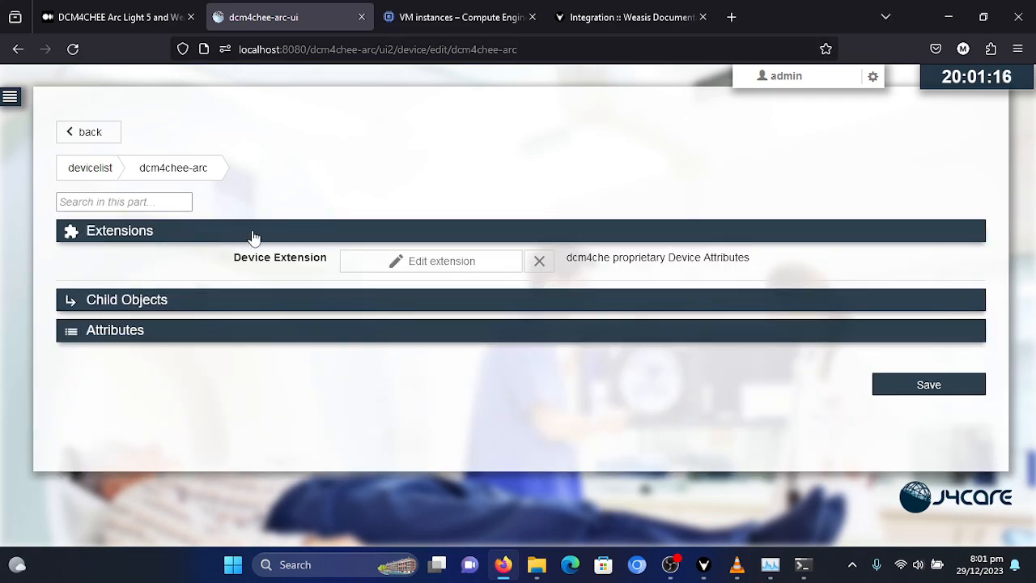
- Open the DCM4CHEE web application for editing from the child objects of the device extension
{"action": "left_click", "coordinate": [422, 266]}
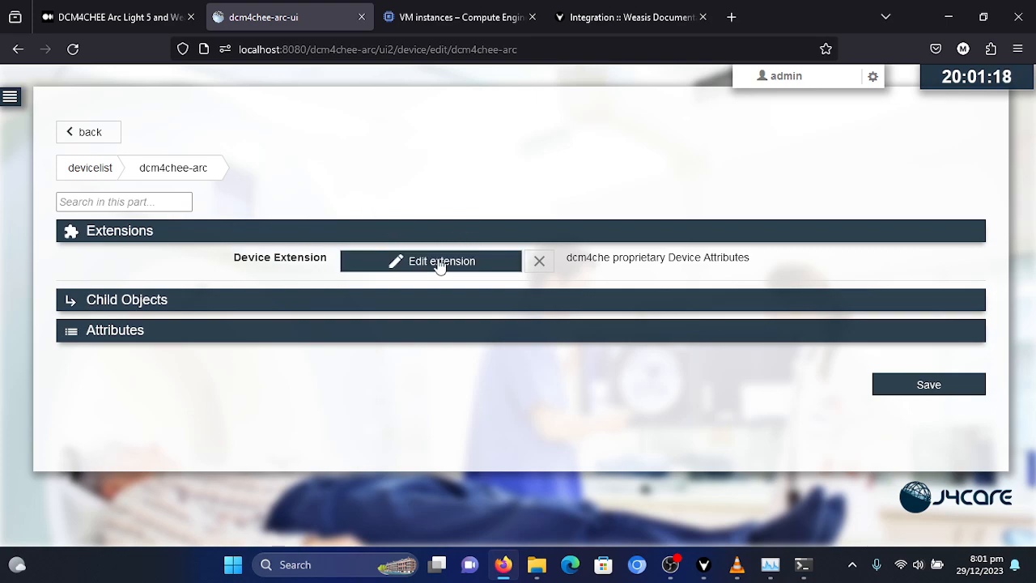
{"action": "left_click", "coordinate": [439, 271]}
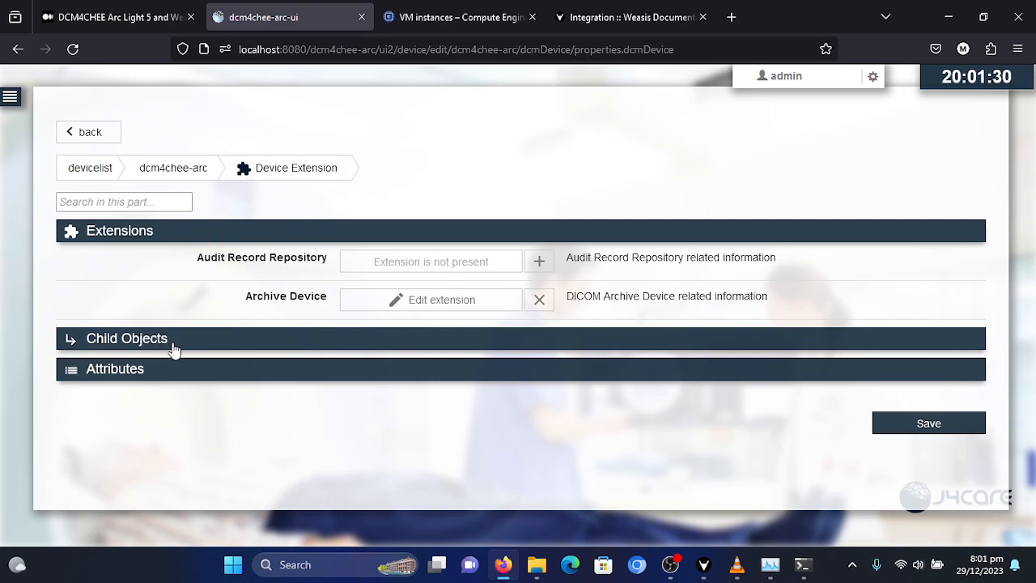
{"action": "left_click", "coordinate": [137, 345]}
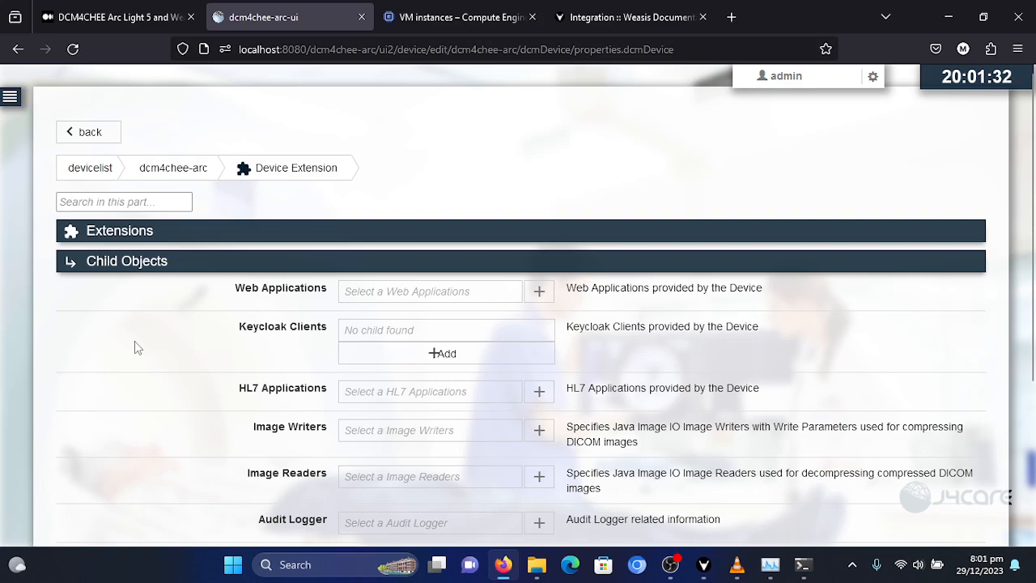
{"action": "left_click", "coordinate": [436, 301]}
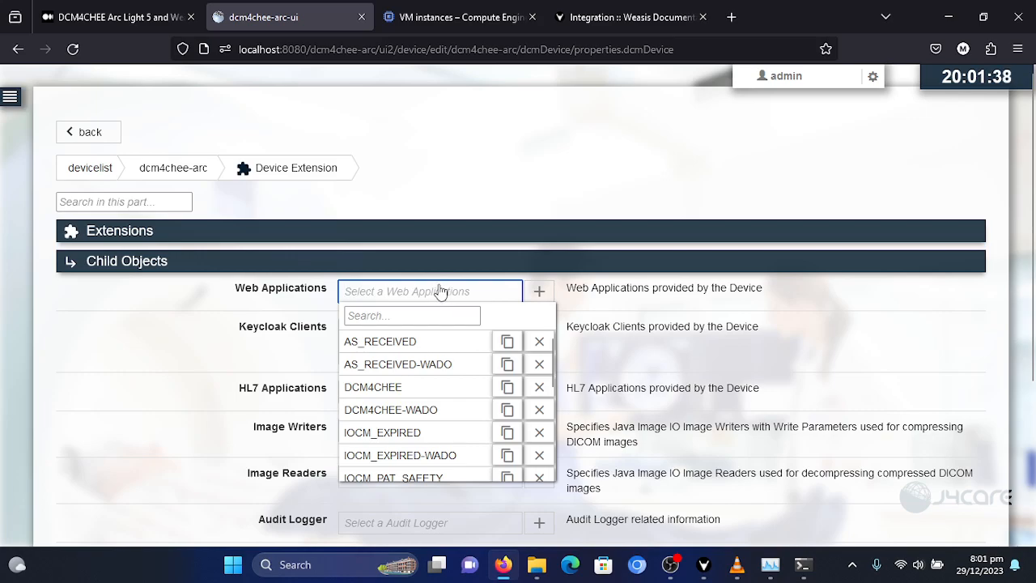
{"action": "left_click", "coordinate": [379, 388]}
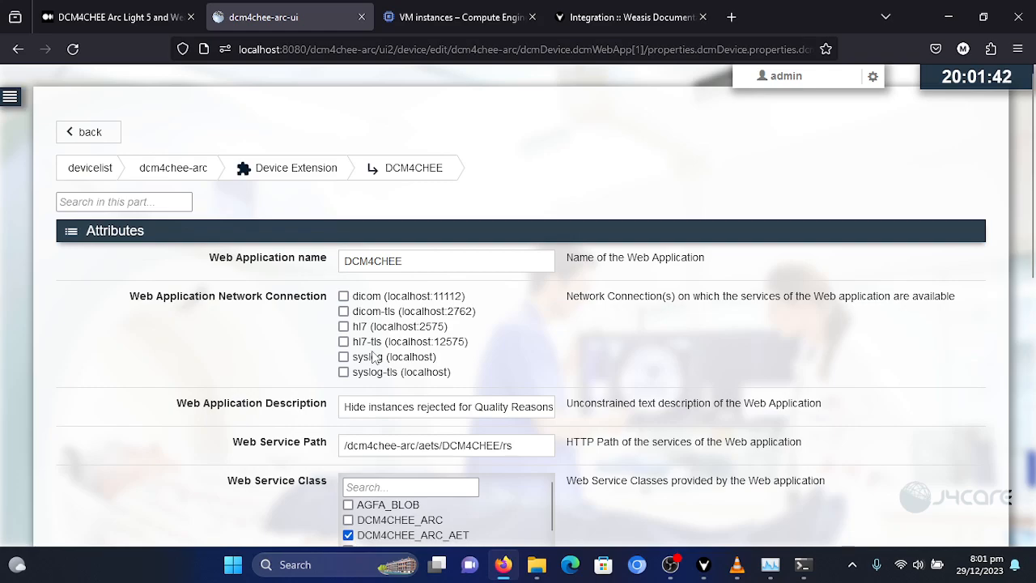
- Remove the existing IID_STUDY_URL, IID_URL_TARGET and IID_PATIENT_URL web application properties
{"action": "scroll", "coordinate": [385, 346], "scroll_direction": "down", "scroll_amount": 7}
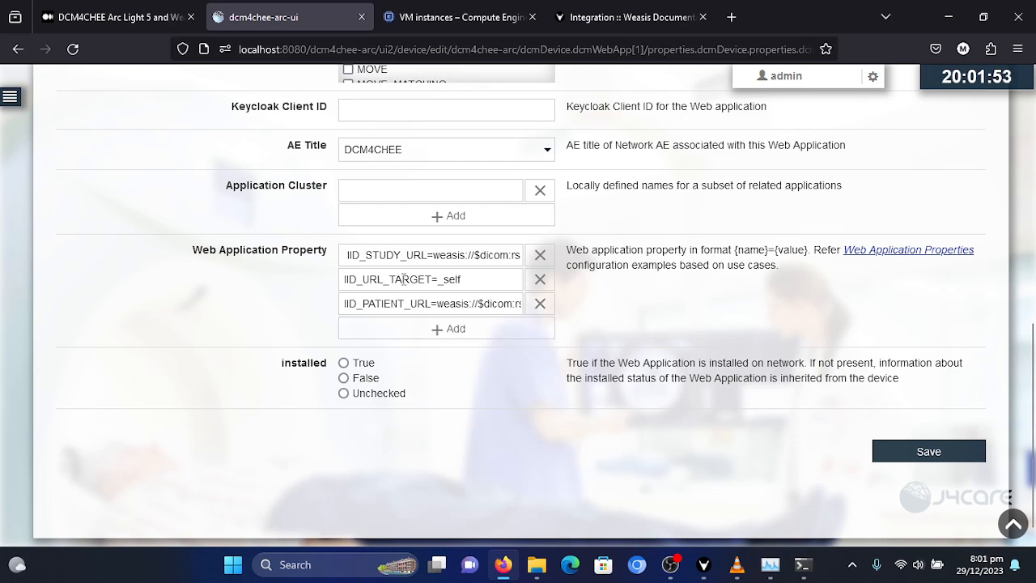
{"action": "left_click", "coordinate": [539, 256]}
{"action": "left_click", "coordinate": [539, 256]}
{"action": "left_click", "coordinate": [540, 257]}
{"action": "left_click", "coordinate": [491, 258]}
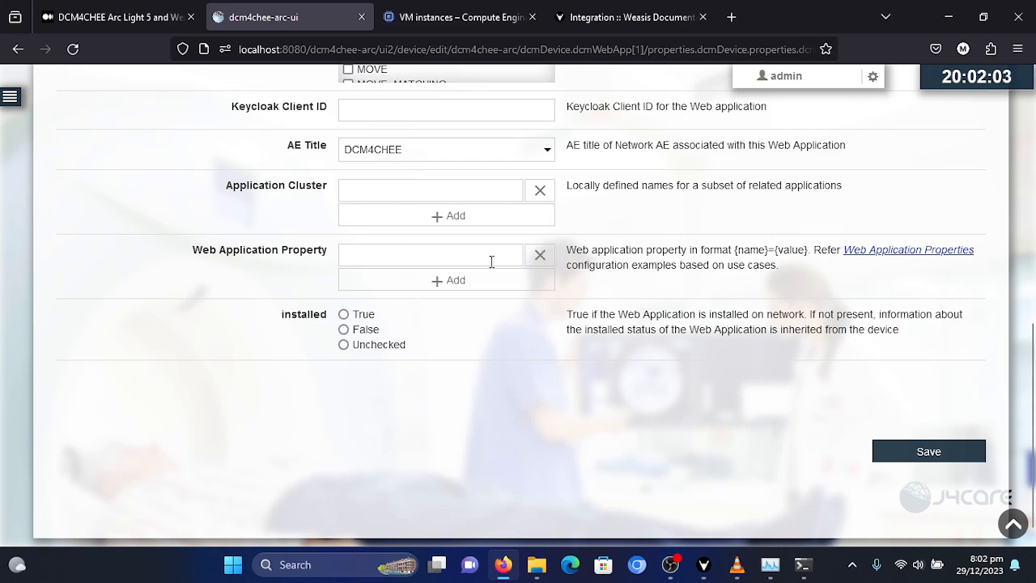
- Examine the SECURE and UNSECURE property examples in the article's code block
{"action": "left_click", "coordinate": [120, 23]}
{"action": "scroll", "coordinate": [217, 182], "scroll_direction": "down", "scroll_amount": 12}
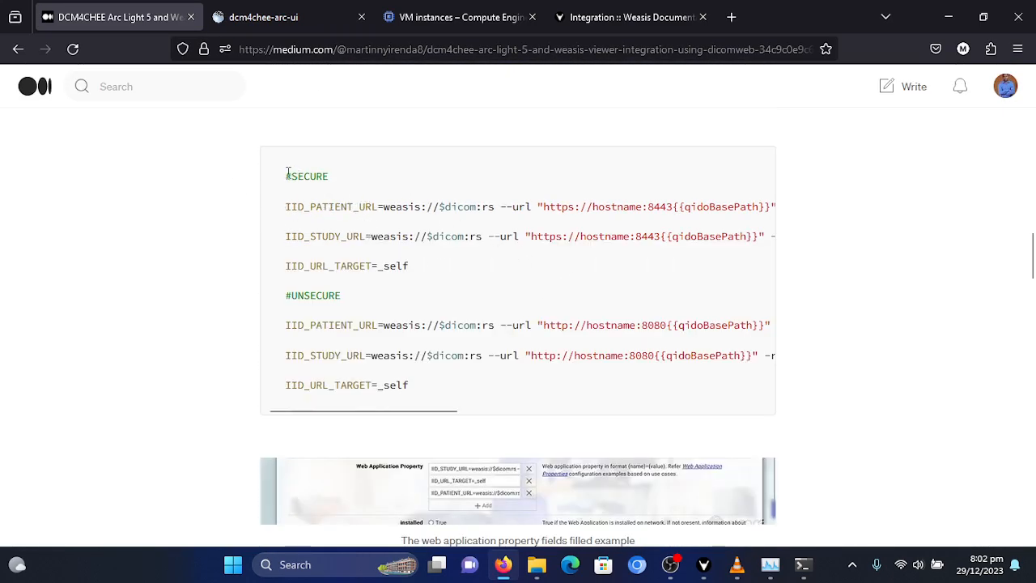
{"action": "left_click_drag", "start_coordinate": [288, 173], "coordinate": [418, 271]}
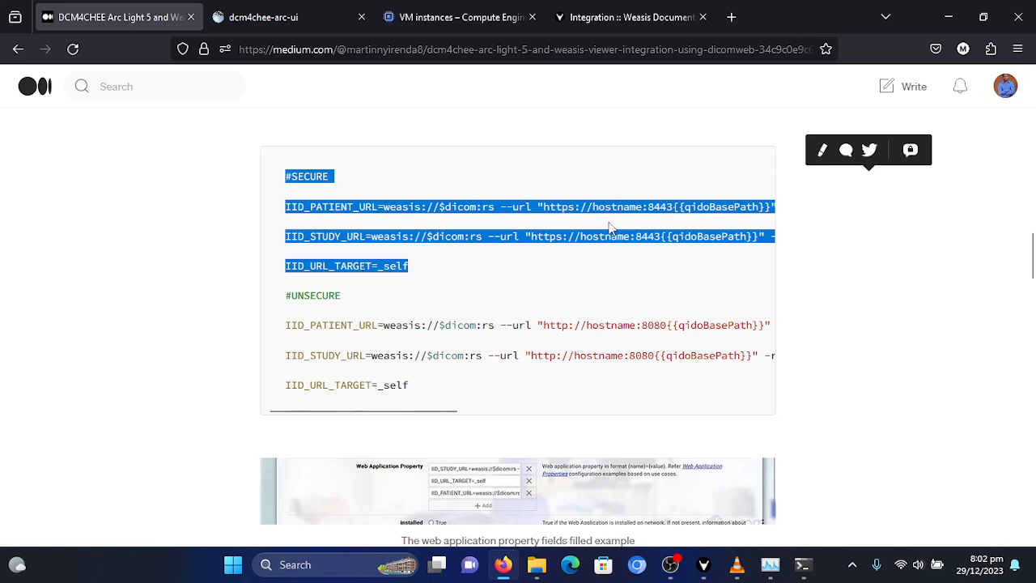
{"action": "left_click", "coordinate": [573, 229]}
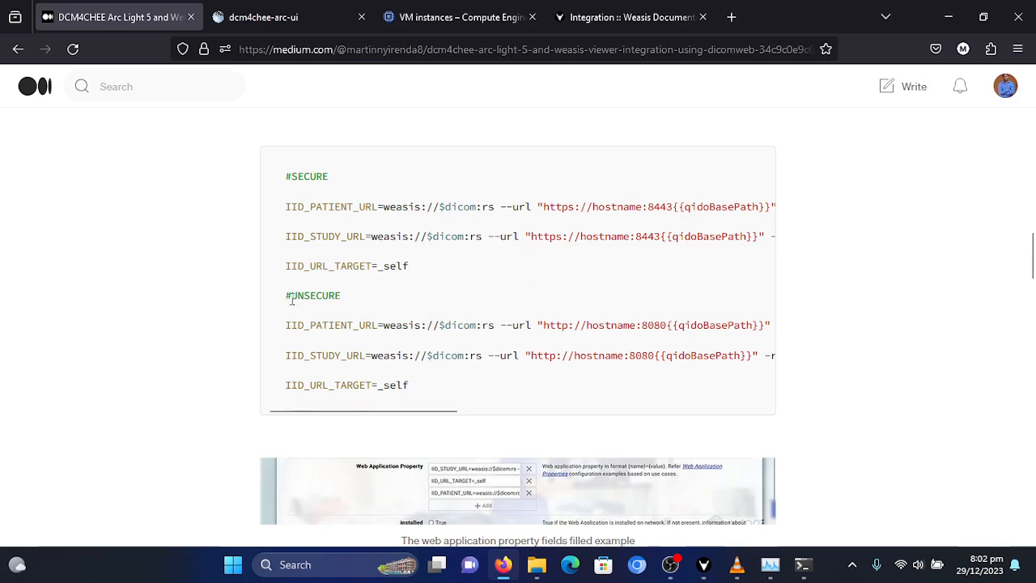
{"action": "left_click_drag", "start_coordinate": [287, 296], "coordinate": [409, 387]}
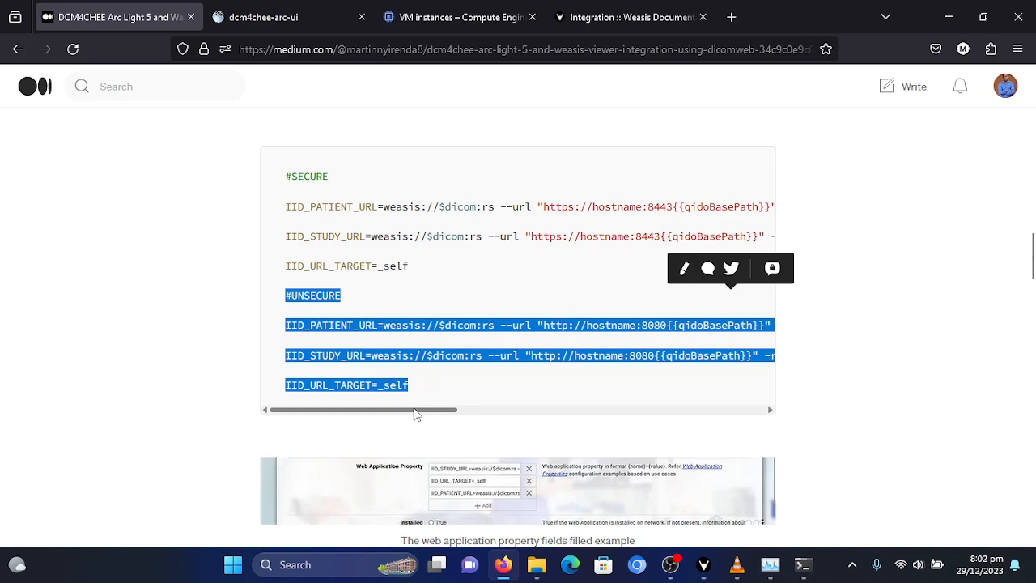
{"action": "left_click", "coordinate": [425, 296]}
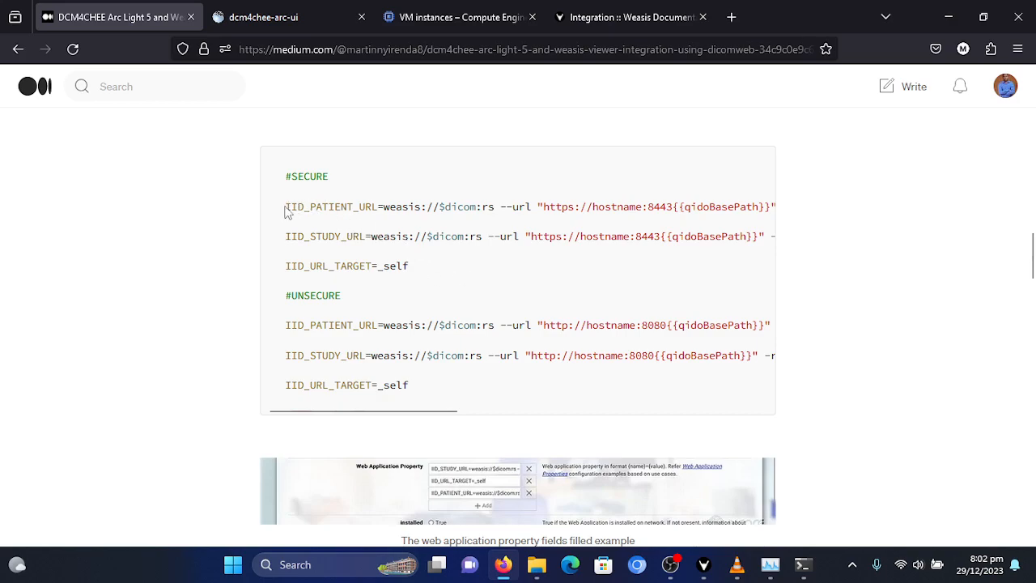
- Copy the secure IID_PATIENT_URL line from the article into the empty Web Application Property entry of DCM4CHEE
{"action": "left_click_drag", "start_coordinate": [287, 208], "coordinate": [789, 206]}
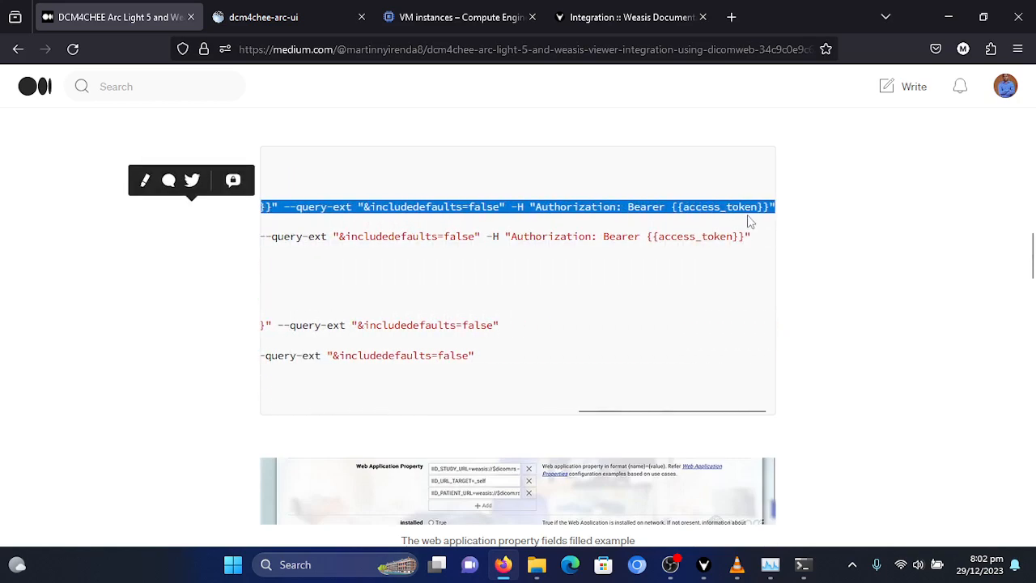
{"action": "right_click", "coordinate": [695, 208]}
{"action": "left_click", "coordinate": [728, 230]}
{"action": "left_click", "coordinate": [267, 17]}
{"action": "left_click", "coordinate": [392, 190]}
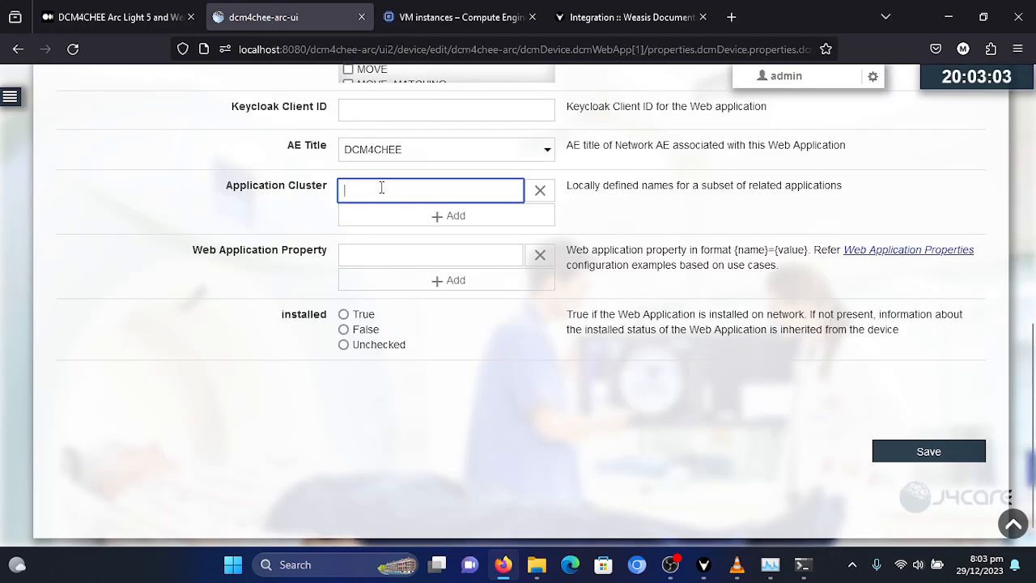
{"action": "left_click", "coordinate": [382, 255]}
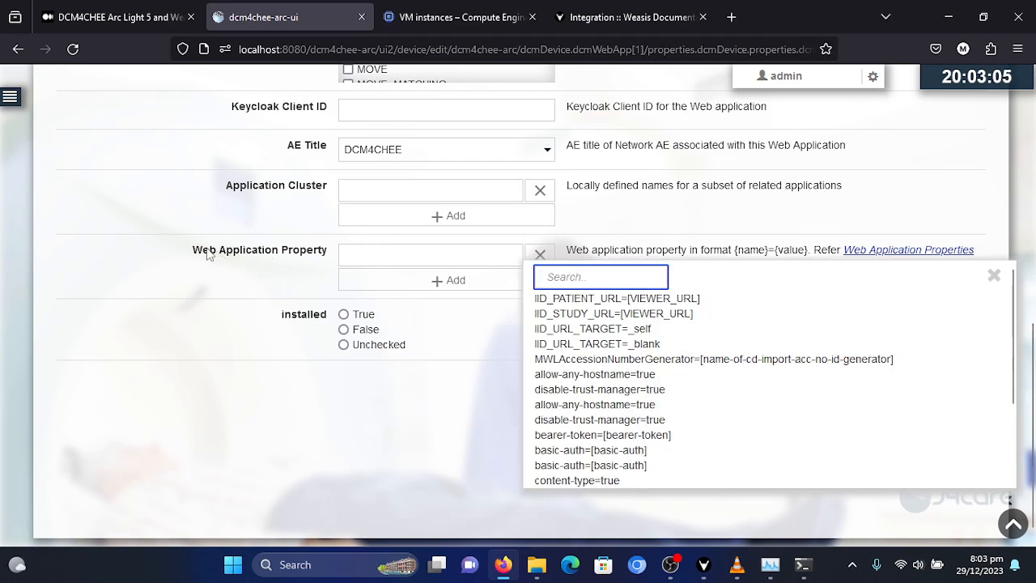
{"action": "left_click", "coordinate": [381, 255]}
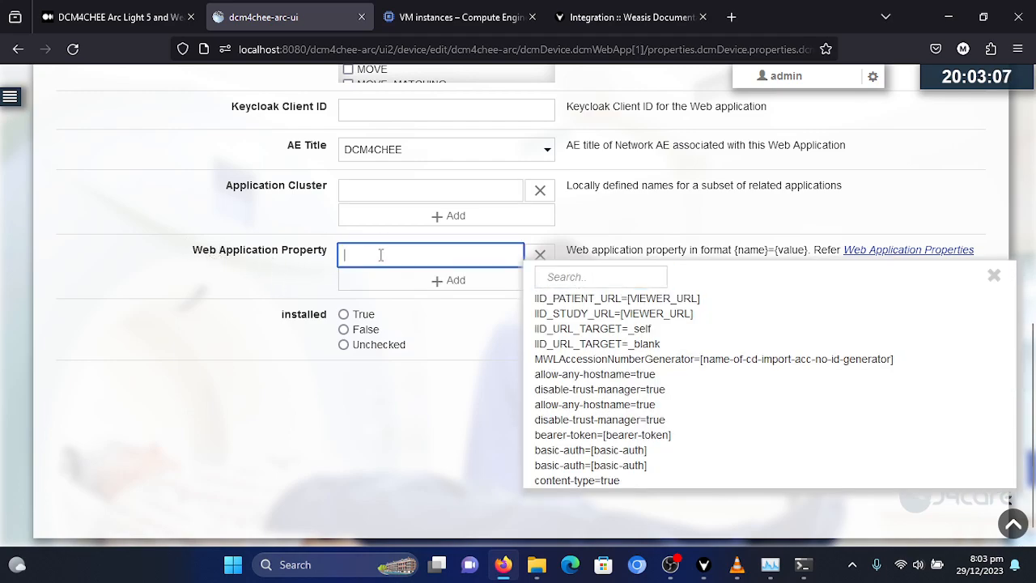
{"action": "key", "text": "ctrl+v"}
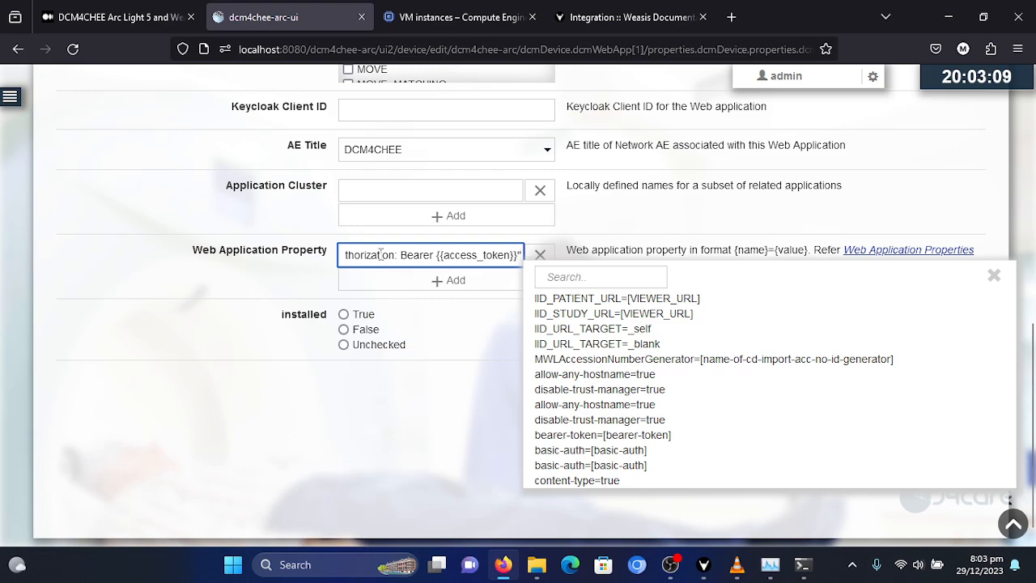
{"action": "left_click", "coordinate": [291, 279]}
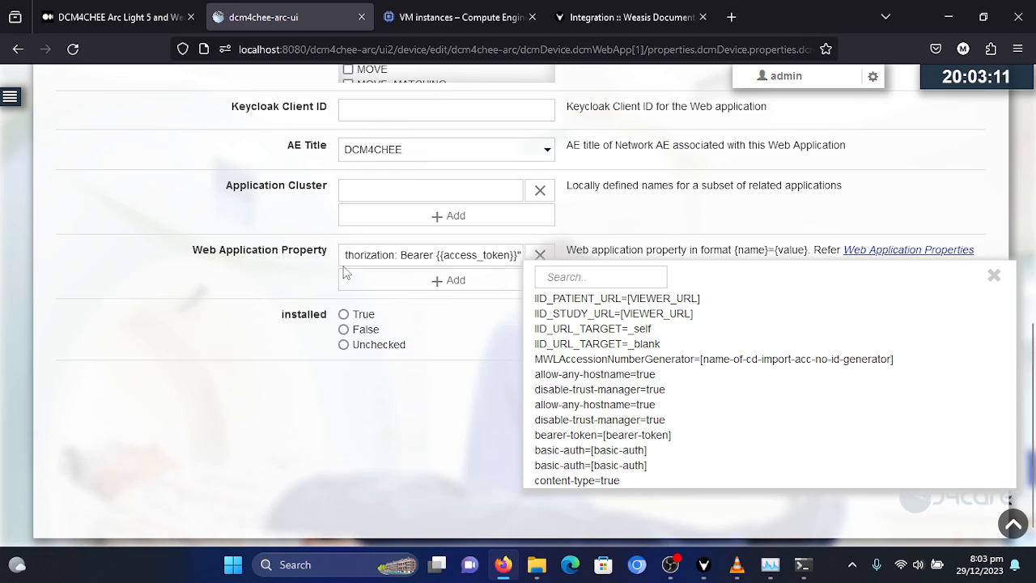
{"action": "left_click", "coordinate": [995, 276]}
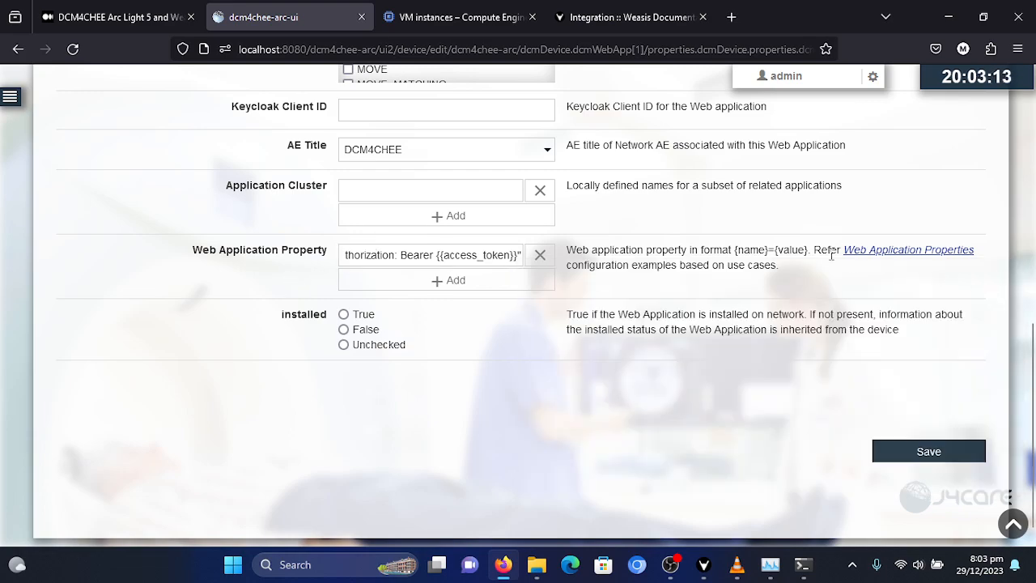
- Add a second Web Application Property containing the secure IID_STUDY_URL line copied from the article
{"action": "left_click", "coordinate": [437, 281]}
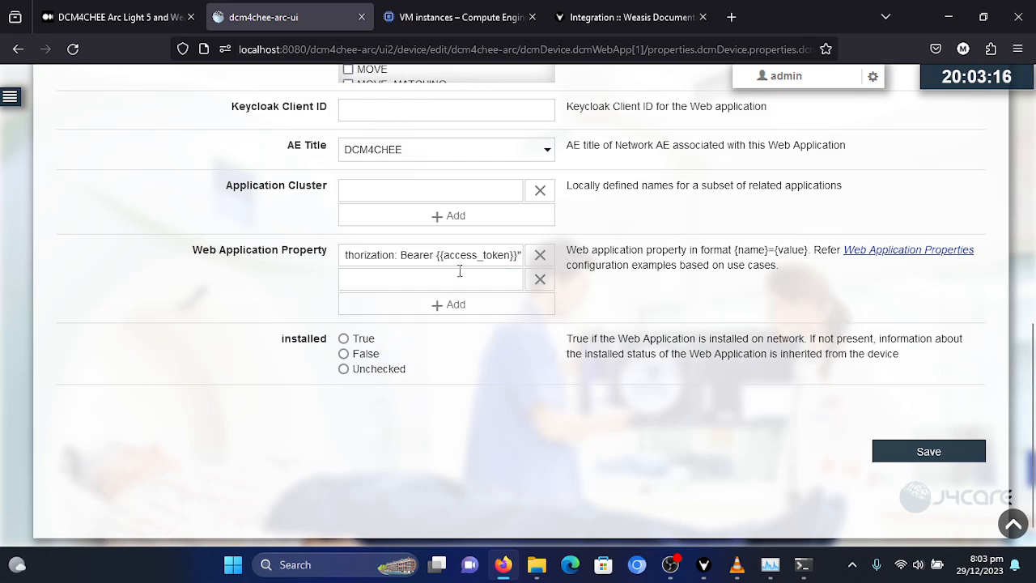
{"action": "left_click", "coordinate": [131, 25]}
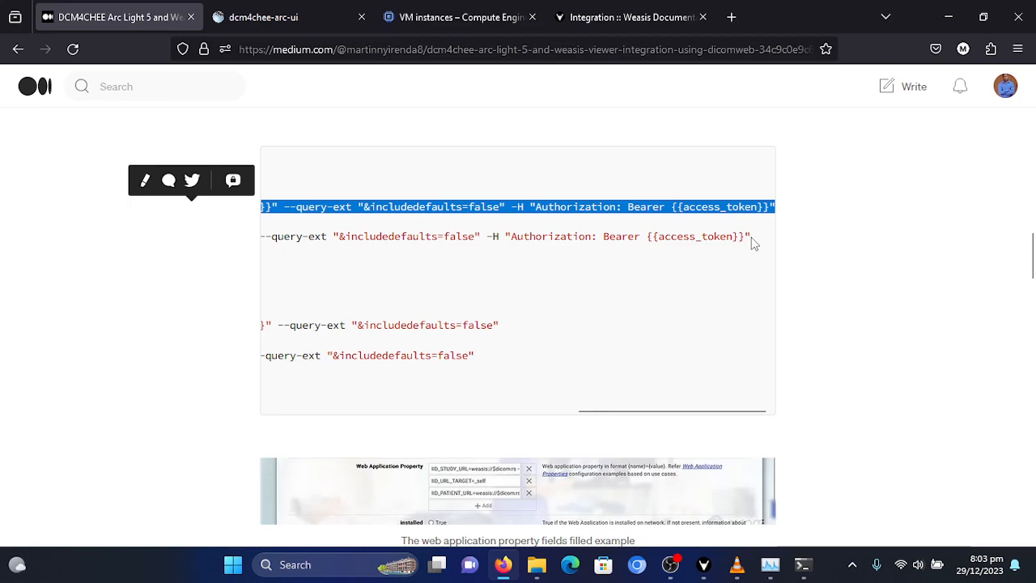
{"action": "left_click_drag", "start_coordinate": [751, 238], "coordinate": [214, 234]}
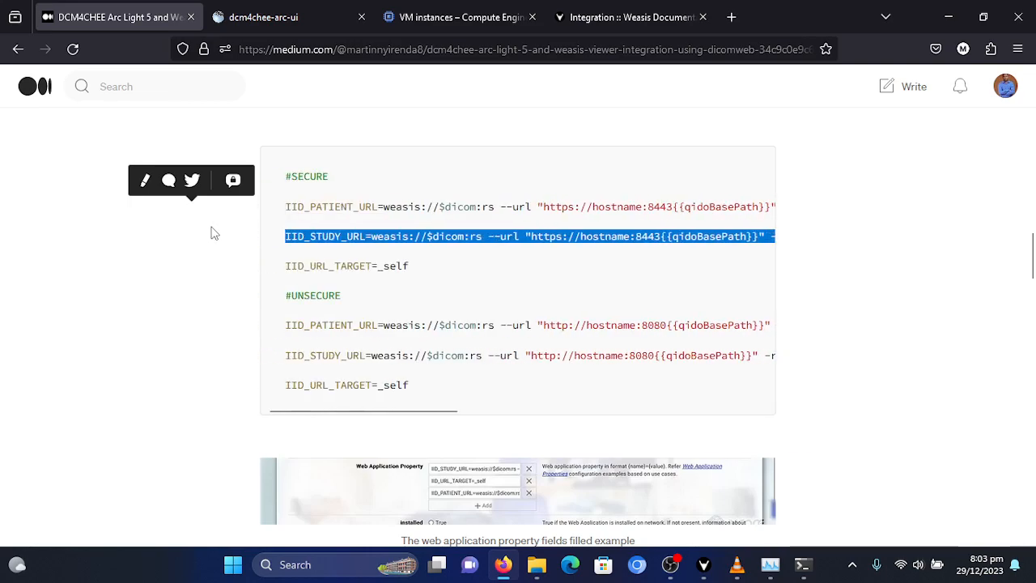
{"action": "right_click", "coordinate": [328, 243]}
{"action": "left_click", "coordinate": [375, 250]}
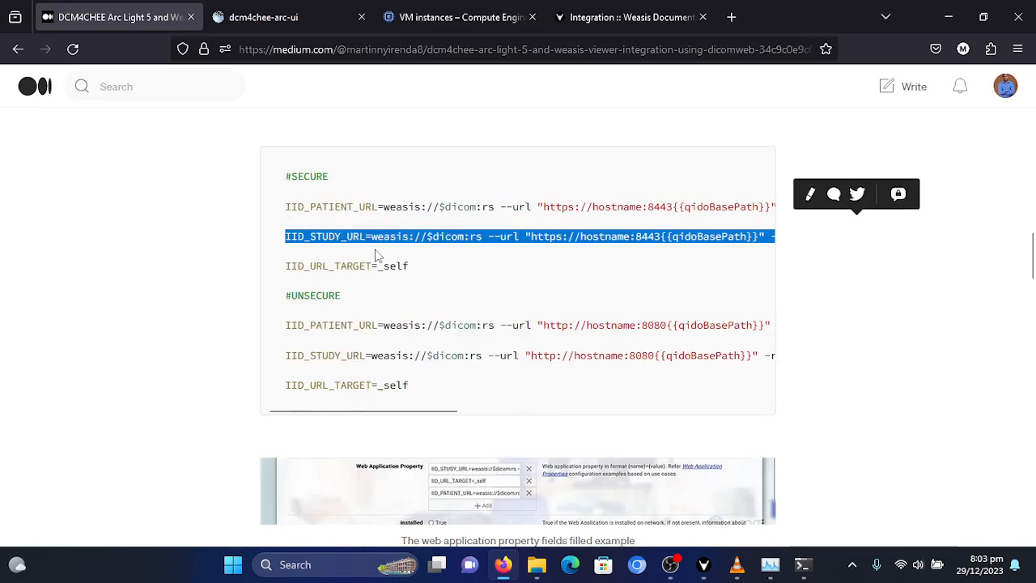
{"action": "left_click", "coordinate": [293, 24]}
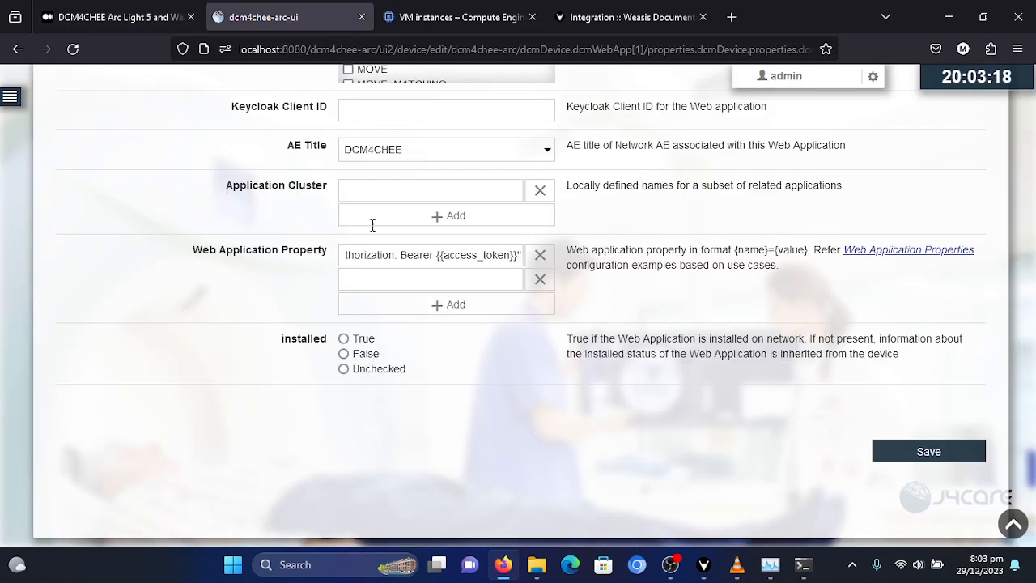
{"action": "left_click", "coordinate": [418, 280]}
{"action": "left_click", "coordinate": [411, 280]}
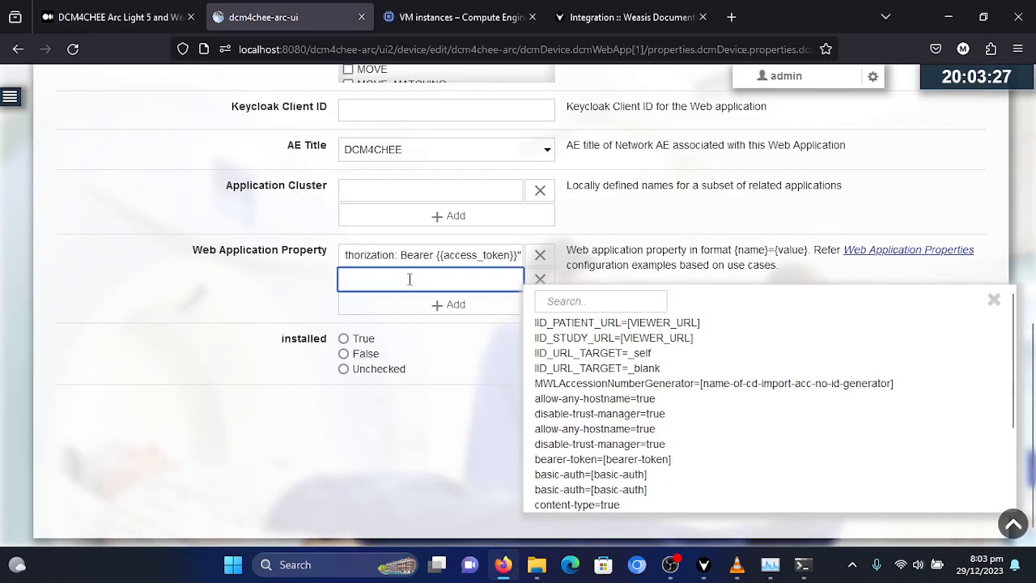
{"action": "key", "text": "ctrl+v"}
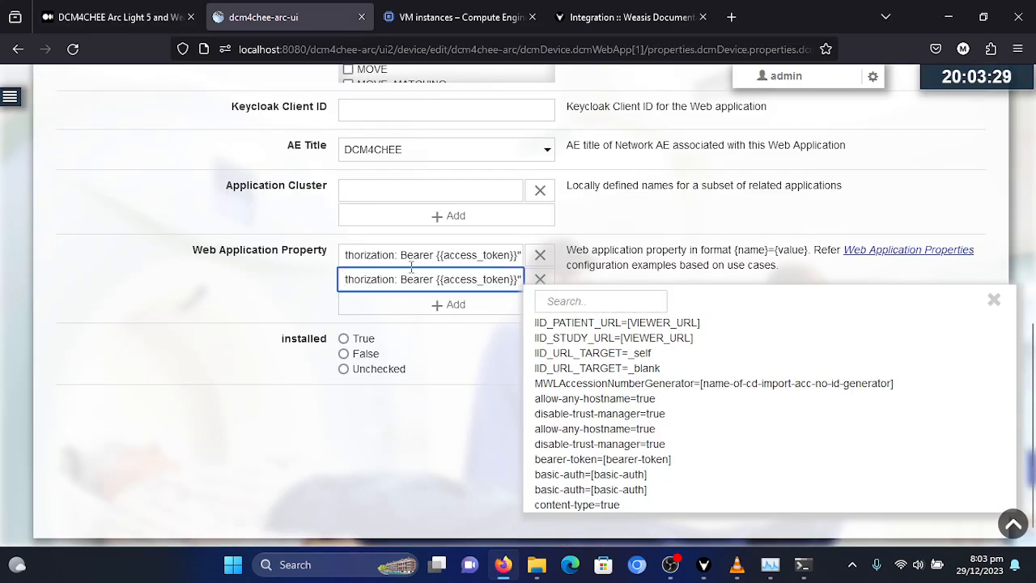
{"action": "left_click", "coordinate": [165, 282]}
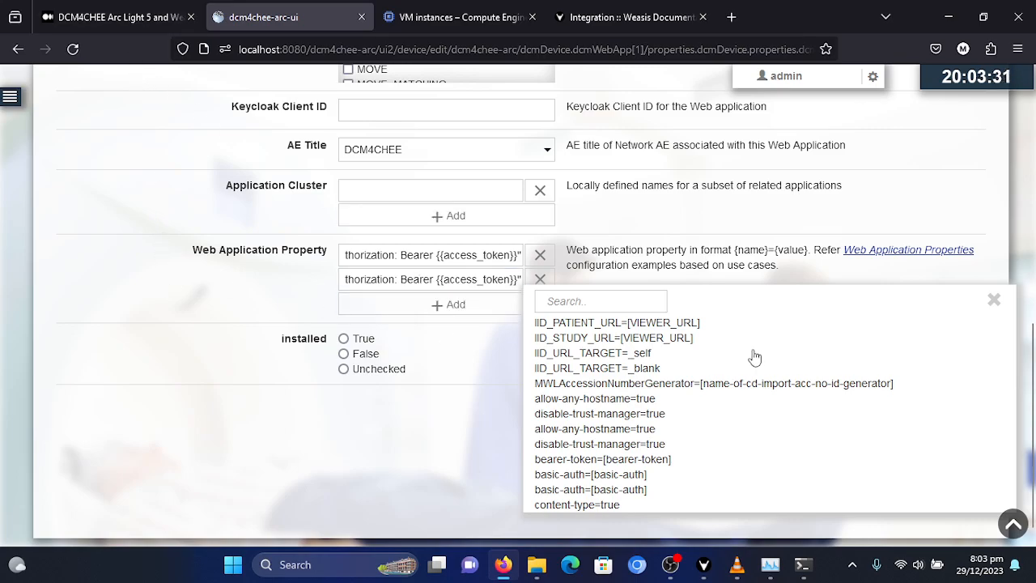
- Add a third Web Application Property, IID_URL_TARGET=_self, copied from the article's secure example
{"action": "left_click", "coordinate": [81, 17]}
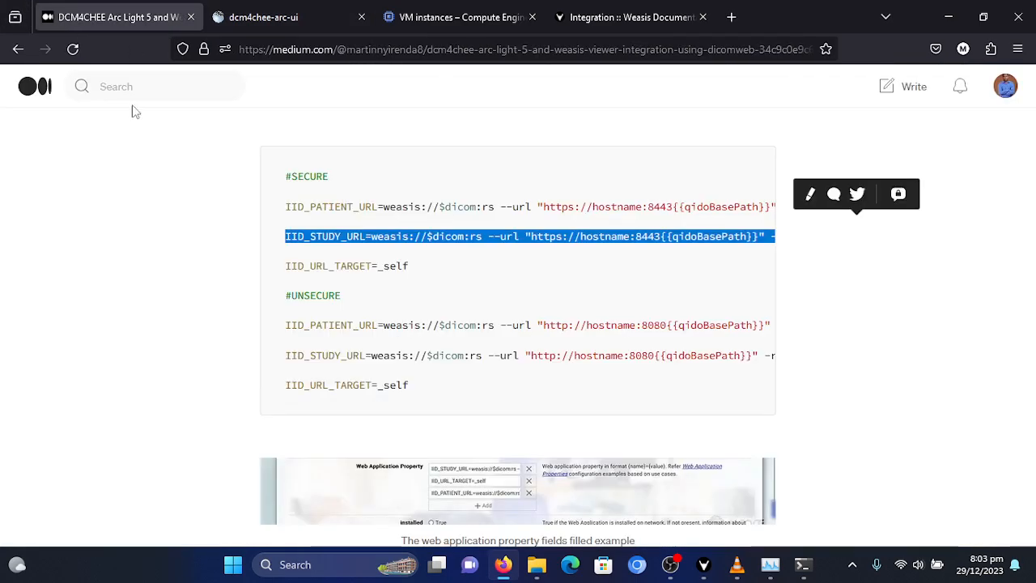
{"action": "left_click_drag", "start_coordinate": [287, 266], "coordinate": [409, 267]}
{"action": "right_click", "coordinate": [384, 268]}
{"action": "left_click", "coordinate": [428, 288]}
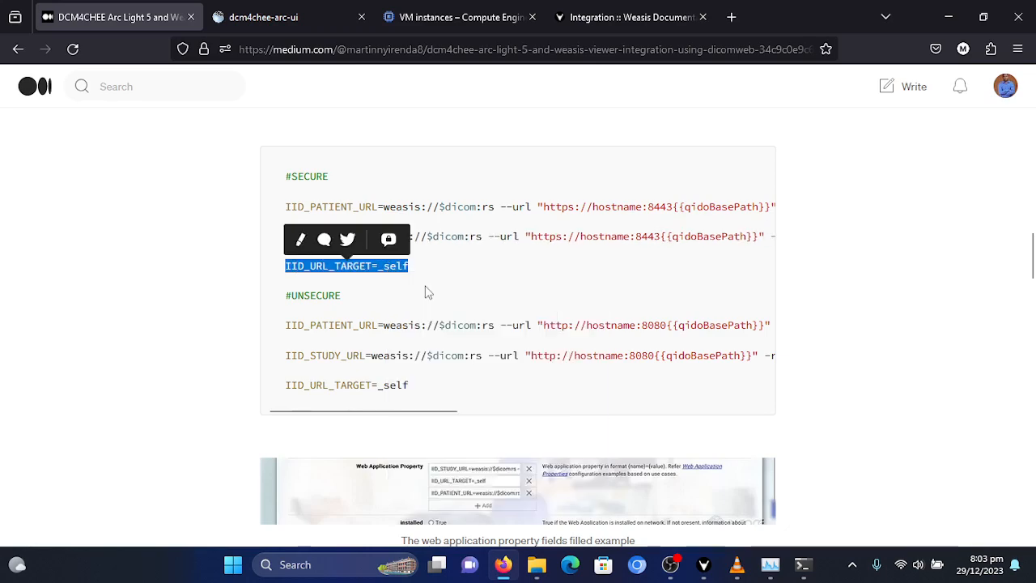
{"action": "left_click", "coordinate": [286, 26]}
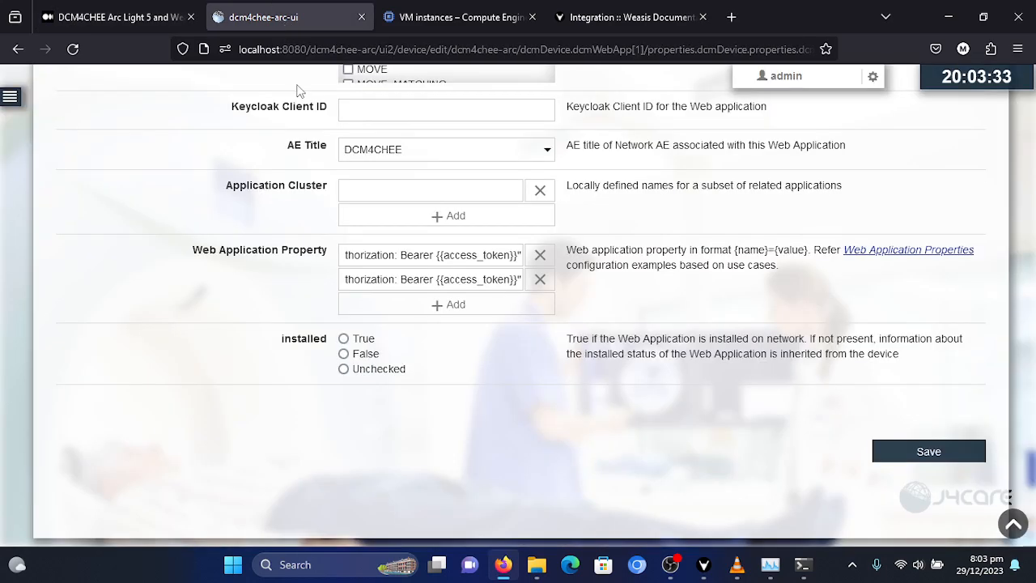
{"action": "left_click", "coordinate": [403, 306]}
{"action": "left_click", "coordinate": [395, 305]}
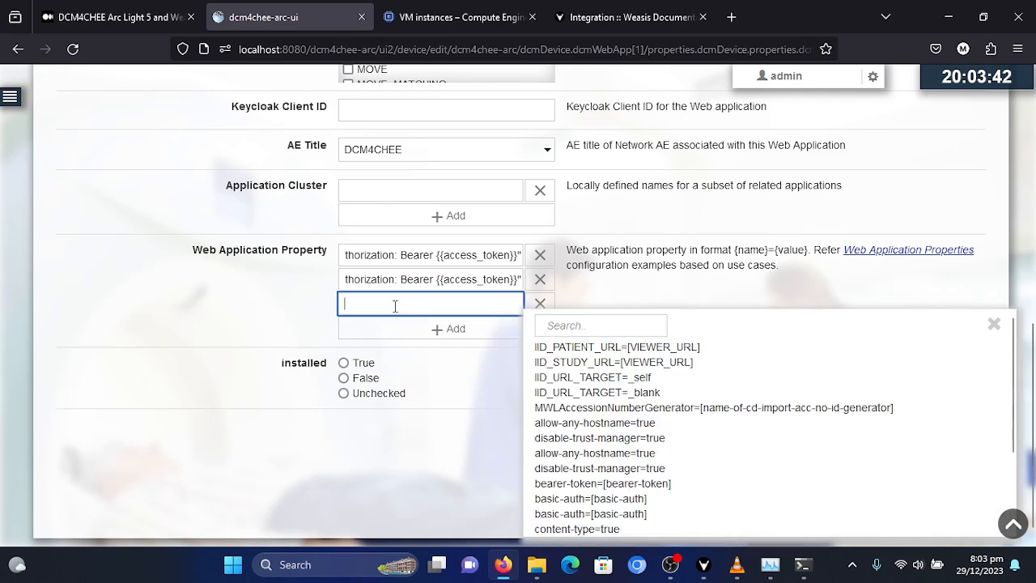
{"action": "key", "text": "ctrl+v"}
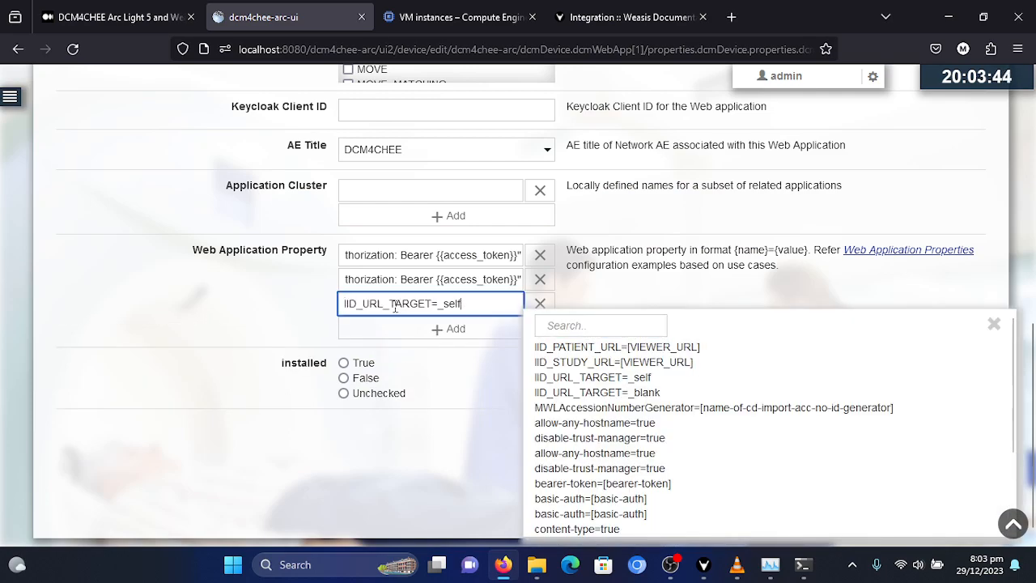
{"action": "left_click", "coordinate": [316, 300]}
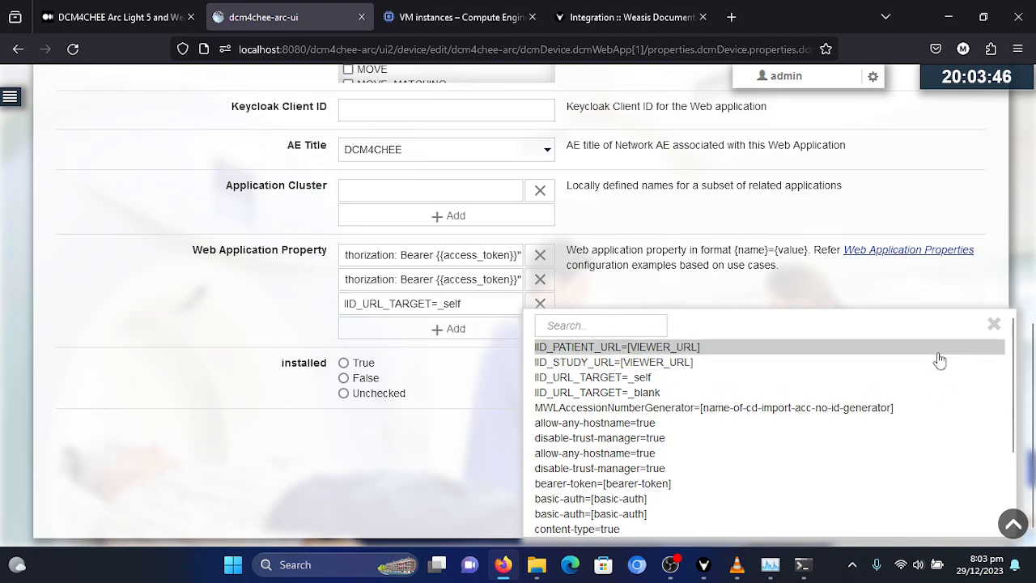
{"action": "left_click", "coordinate": [995, 325]}
- Set the port in the IID_PATIENT_URL property's URL to 8080
{"action": "left_click", "coordinate": [486, 255]}
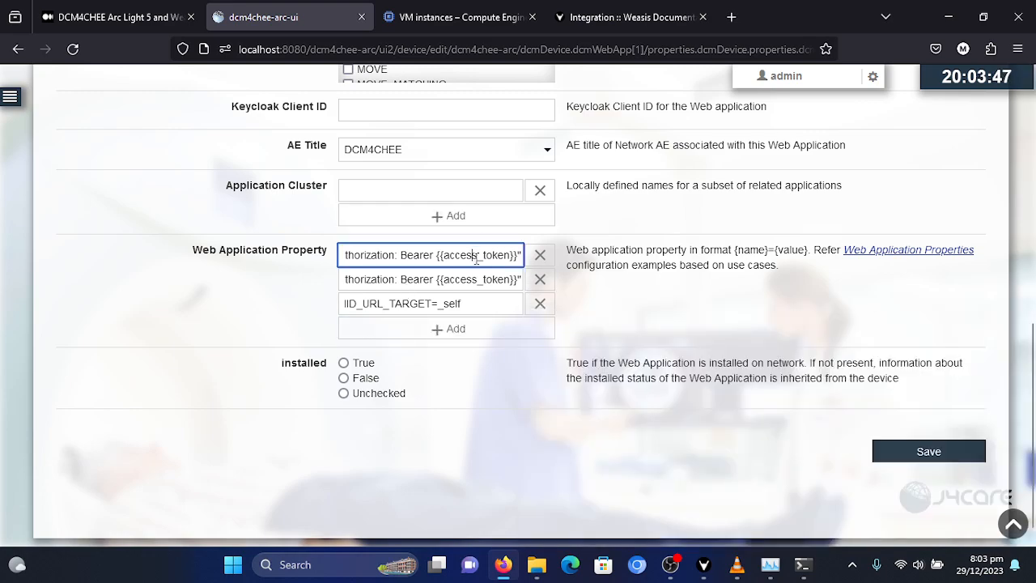
{"action": "key", "text": "Left"}
{"action": "key", "text": "Left"}
{"action": "key", "text": "Left"}
{"action": "key", "text": "Left"}
{"action": "key", "text": "Left"}
{"action": "key", "text": "Left"}
{"action": "key", "text": "Left"}
{"action": "key", "text": "Left"}
{"action": "key", "text": "Left"}
{"action": "key", "text": "Left"}
{"action": "key", "text": "Left"}
{"action": "key", "text": "Left"}
{"action": "key", "text": "Left"}
{"action": "key", "text": "Left"}
{"action": "key", "text": "Left"}
{"action": "key", "text": "Left"}
{"action": "key", "text": "Left"}
{"action": "key", "text": "Left"}
{"action": "key", "text": "Left"}
{"action": "key", "text": "Left"}
{"action": "key", "text": "Left"}
{"action": "key", "text": "Left"}
{"action": "key", "text": "Left"}
{"action": "key", "text": "Left"}
{"action": "key", "text": "Left"}
{"action": "key", "text": "Left"}
{"action": "key", "text": "Left"}
{"action": "key", "text": "Left"}
{"action": "key", "text": "Left"}
{"action": "key", "text": "Left"}
{"action": "key", "text": "Left"}
{"action": "key", "text": "Left"}
{"action": "key", "text": "Left"}
{"action": "key", "text": "Left"}
{"action": "key", "text": "Left"}
{"action": "key", "text": "Left"}
{"action": "key", "text": "Left"}
{"action": "key", "text": "Left"}
{"action": "key", "text": "Left"}
{"action": "key", "text": "Left"}
{"action": "key", "text": "Left"}
{"action": "key", "text": "Left"}
{"action": "key", "text": "Left"}
{"action": "key", "text": "Left"}
{"action": "key", "text": "Left"}
{"action": "key", "text": "Left"}
{"action": "key", "text": "Left"}
{"action": "key", "text": "Left"}
{"action": "key", "text": "Left"}
{"action": "key", "text": "Left"}
{"action": "key", "text": "Left"}
{"action": "key", "text": "Left"}
{"action": "key", "text": "Left"}
{"action": "key", "text": "Left"}
{"action": "key", "text": "Left"}
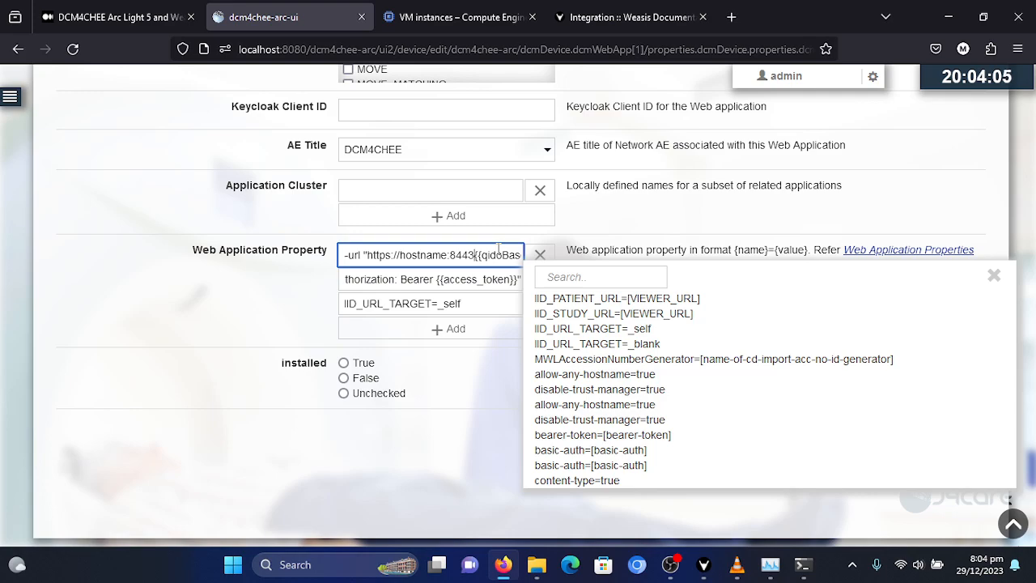
{"action": "key", "text": "BackSpace"}
{"action": "key", "text": "BackSpace"}
{"action": "key", "text": "BackSpace"}
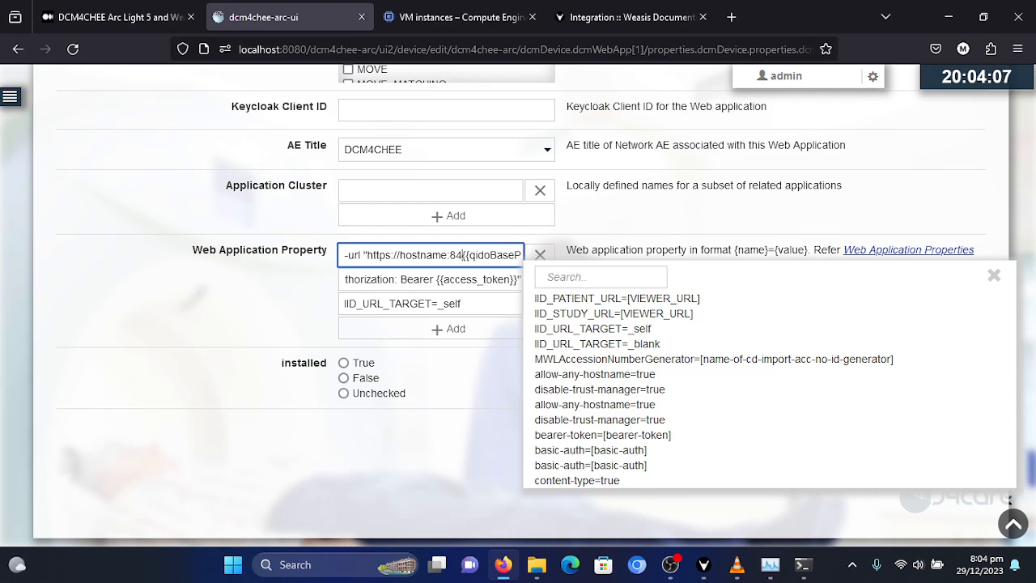
{"action": "type", "text": "080"}
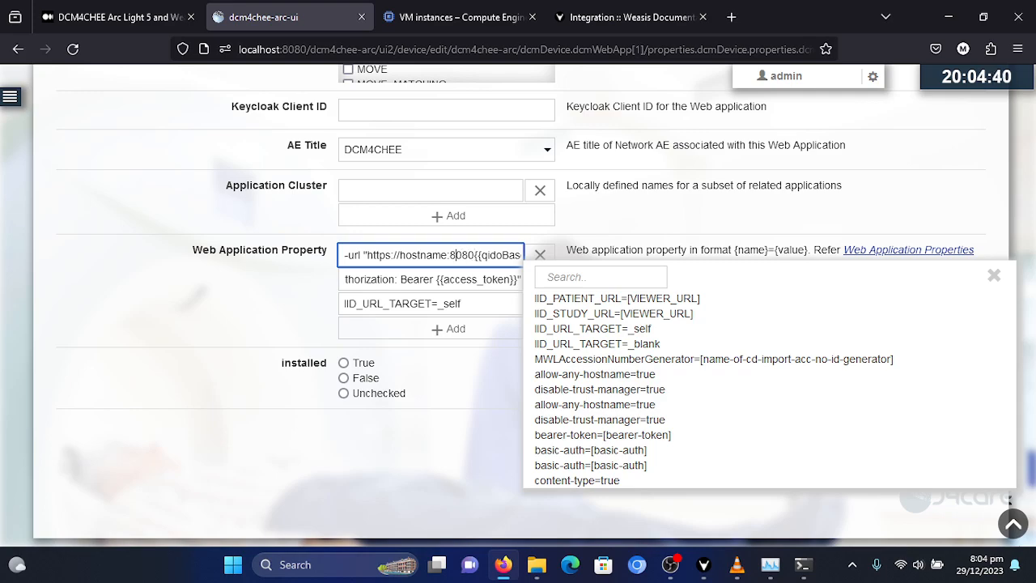
- Replace the hostname placeholder in the IID_PATIENT_URL property with localhost
{"action": "key", "text": "BackSpace"}
{"action": "key", "text": "BackSpace"}
{"action": "key", "text": "BackSpace"}
{"action": "key", "text": "BackSpace"}
{"action": "key", "text": "BackSpace"}
{"action": "key", "text": "BackSpace"}
{"action": "key", "text": "BackSpace"}
{"action": "key", "text": "BackSpace"}
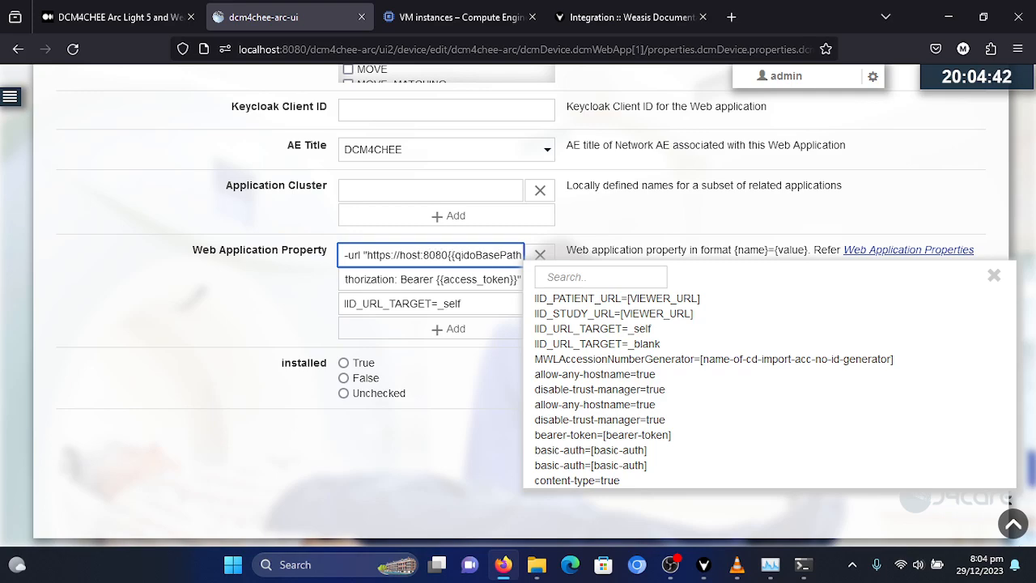
{"action": "type", "text": "loca"}
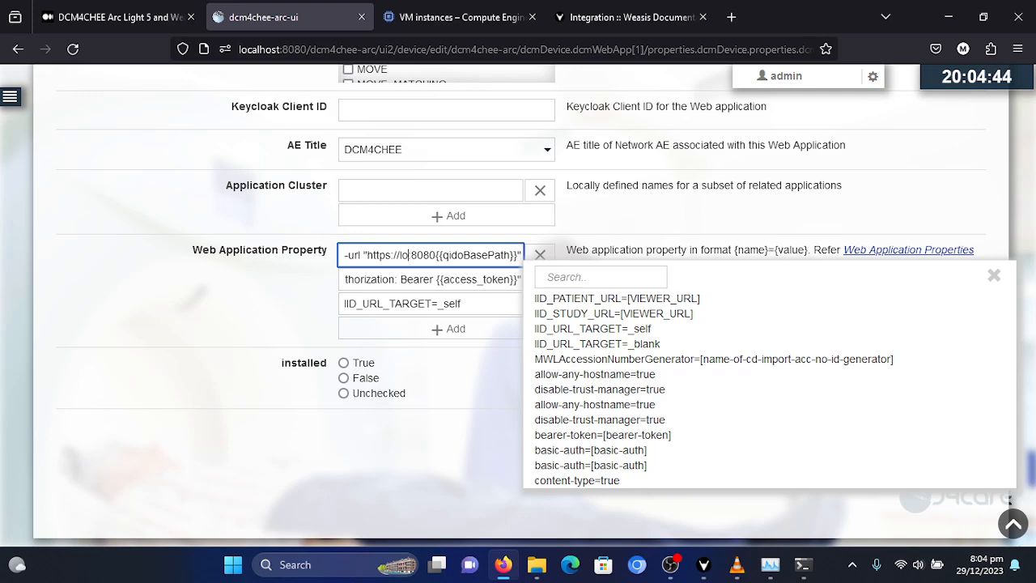
{"action": "type", "text": "l"}
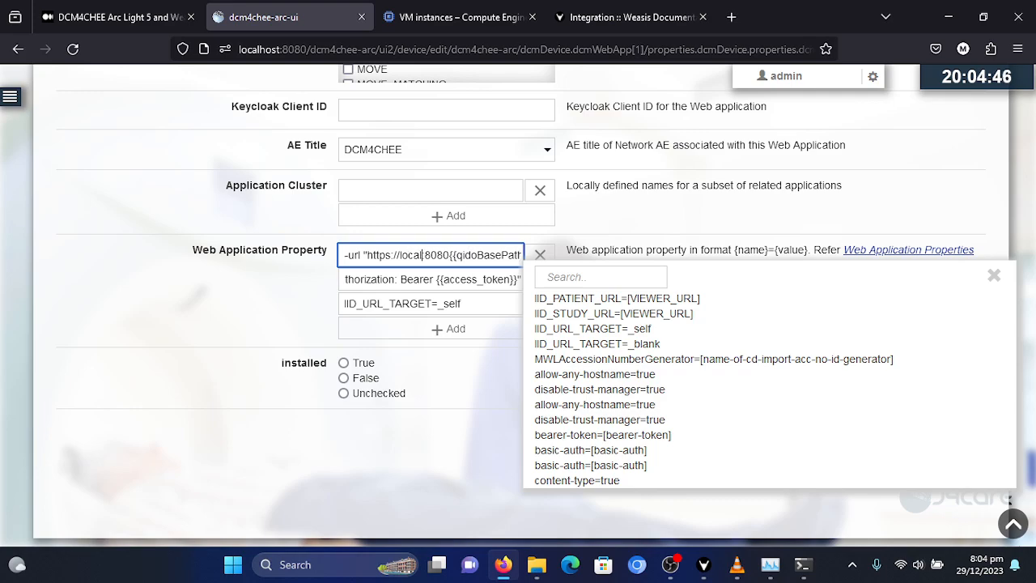
{"action": "type", "text": "host"}
- Change the protocol in the IID_PATIENT_URL property's URL to http and dismiss the property suggestions
{"action": "key", "text": "Left"}
{"action": "key", "text": "Left"}
{"action": "key", "text": "Left"}
{"action": "key", "text": "Left"}
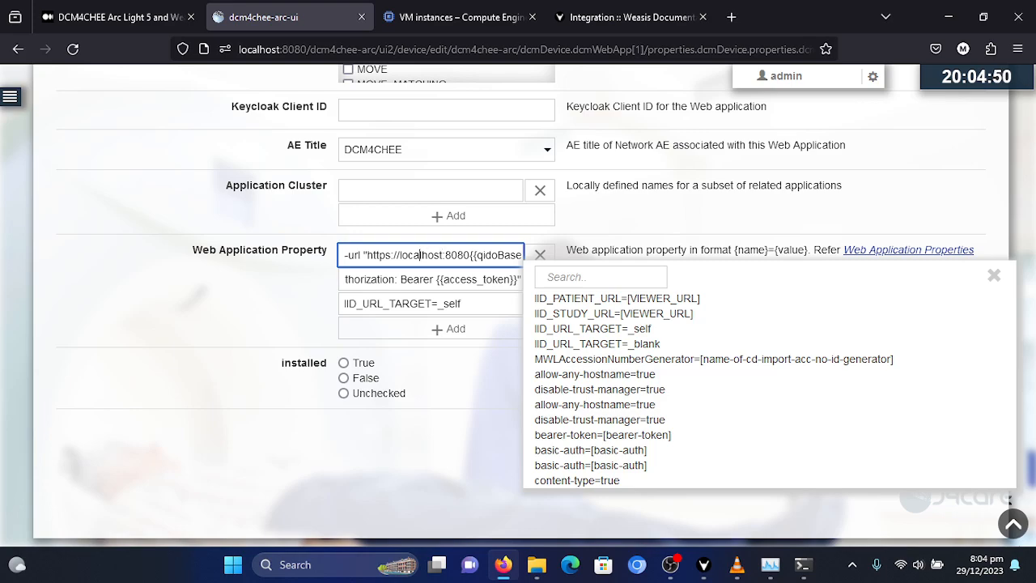
{"action": "key", "text": "Left"}
{"action": "key", "text": "Left"}
{"action": "key", "text": "Left"}
{"action": "key", "text": "BackSpace"}
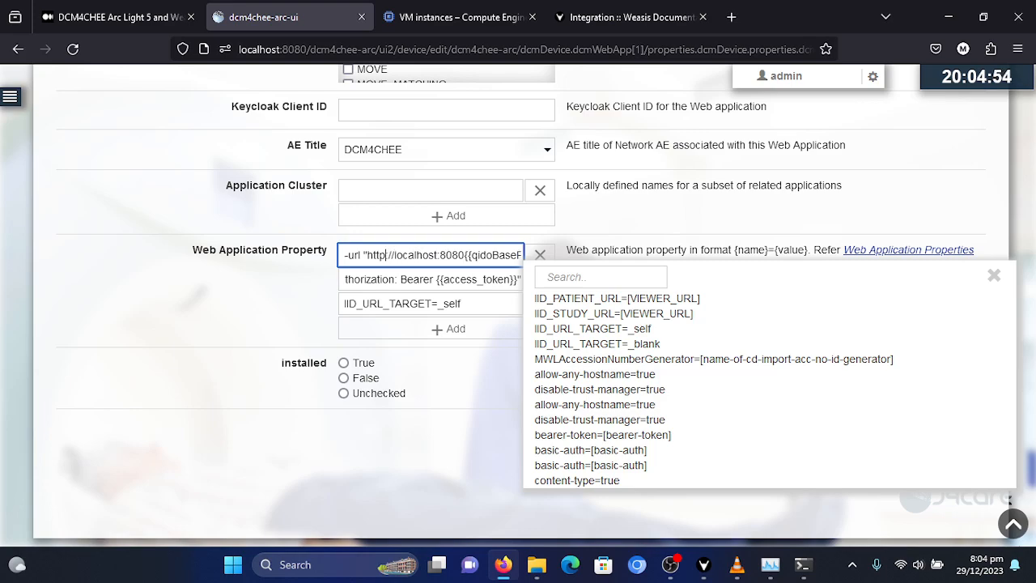
{"action": "key", "text": "Left"}
{"action": "key", "text": "Left"}
{"action": "key", "text": "Left"}
{"action": "key", "text": "Left"}
{"action": "key", "text": "Left"}
{"action": "key", "text": "Left"}
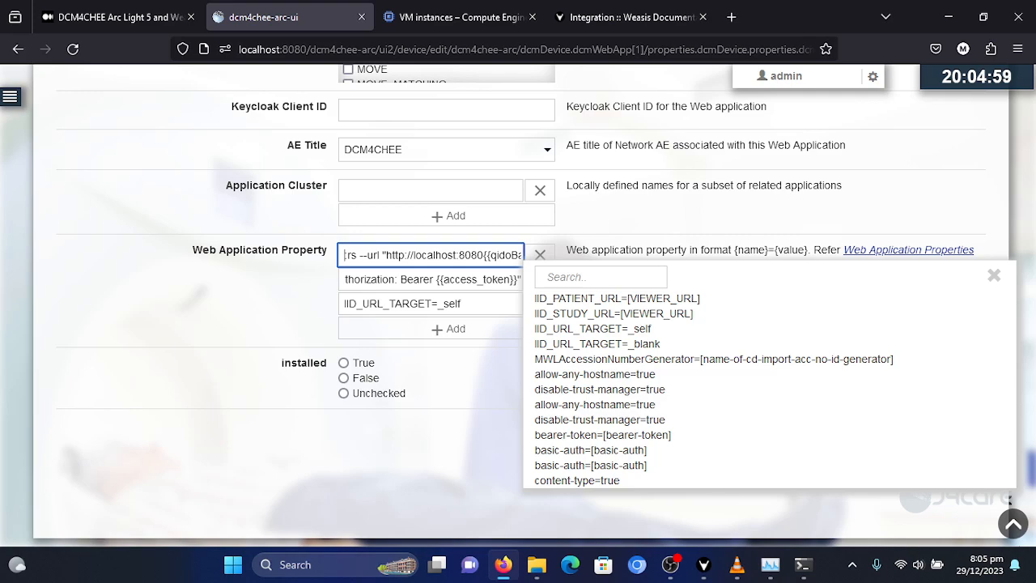
{"action": "left_click", "coordinate": [995, 276]}
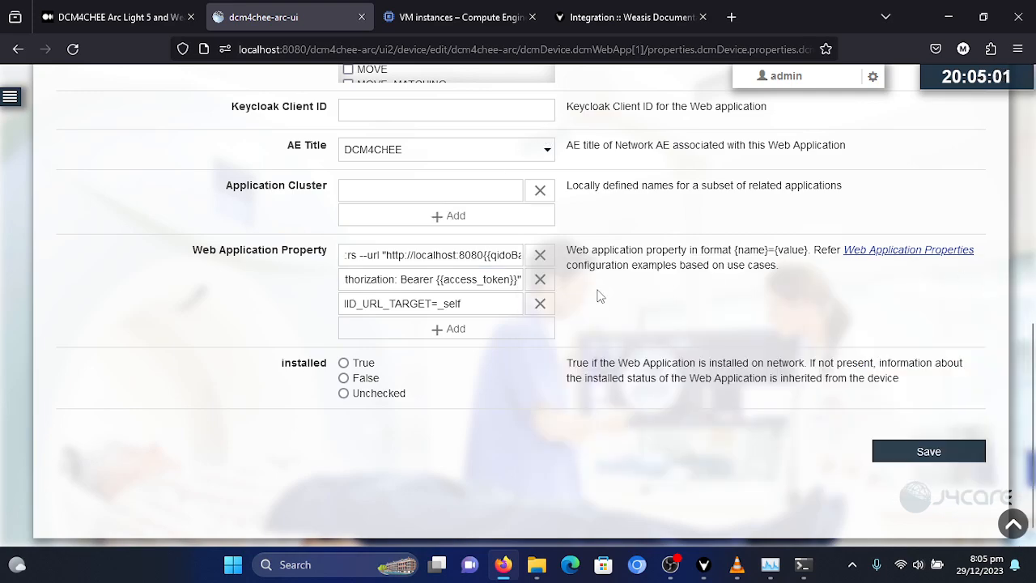
{"action": "left_click", "coordinate": [394, 258]}
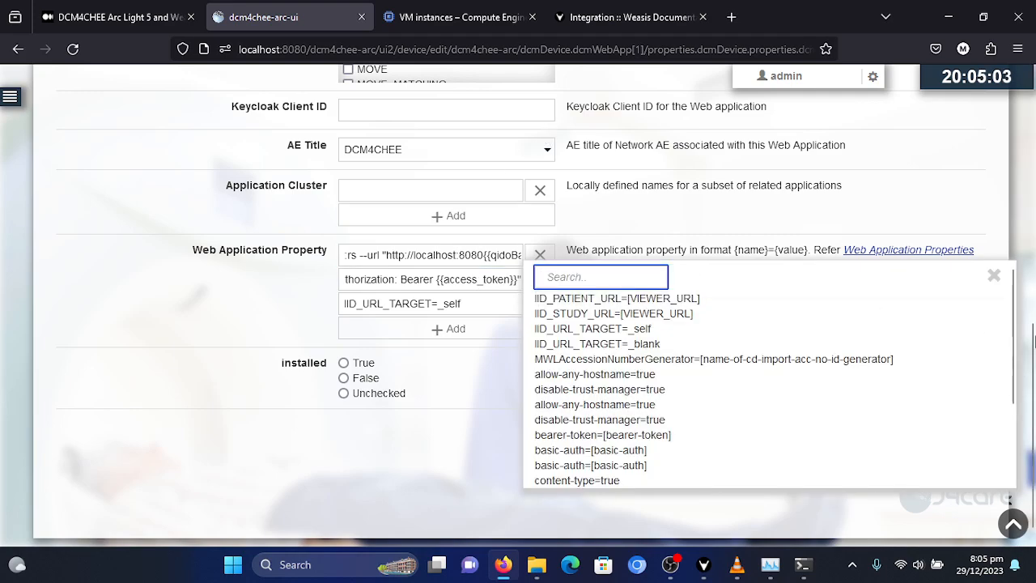
{"action": "left_click", "coordinate": [996, 277]}
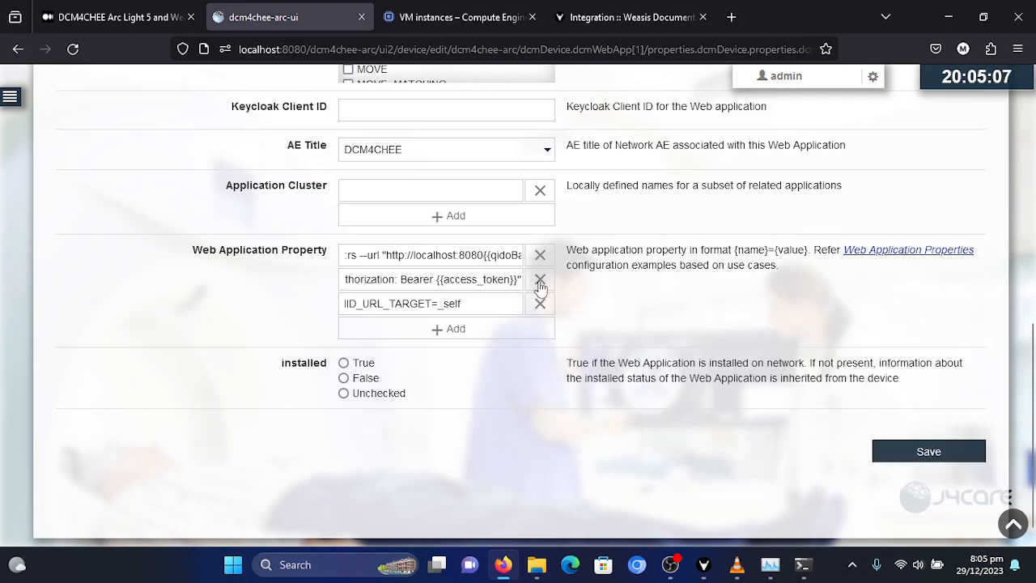
{"action": "left_click_drag", "start_coordinate": [485, 256], "coordinate": [382, 255]}
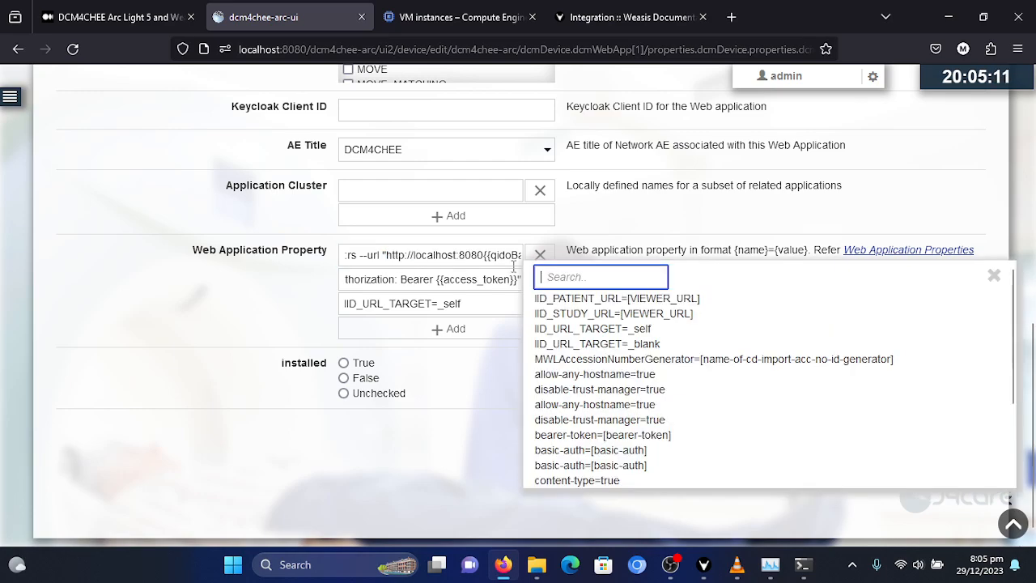
{"action": "left_click", "coordinate": [994, 277]}
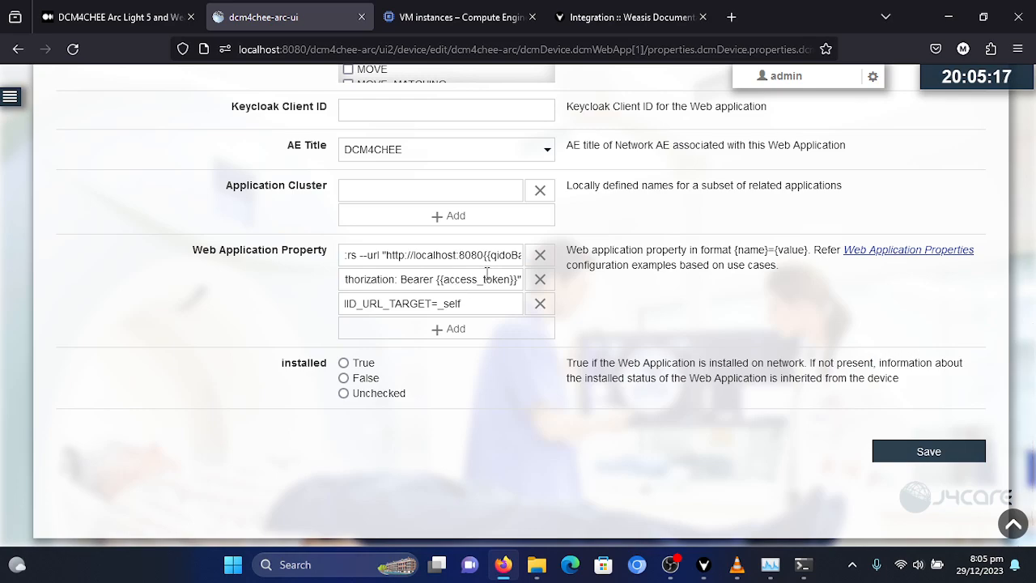
- Change the protocol in the IID_STUDY_URL property's URL to http
{"action": "left_click", "coordinate": [455, 279]}
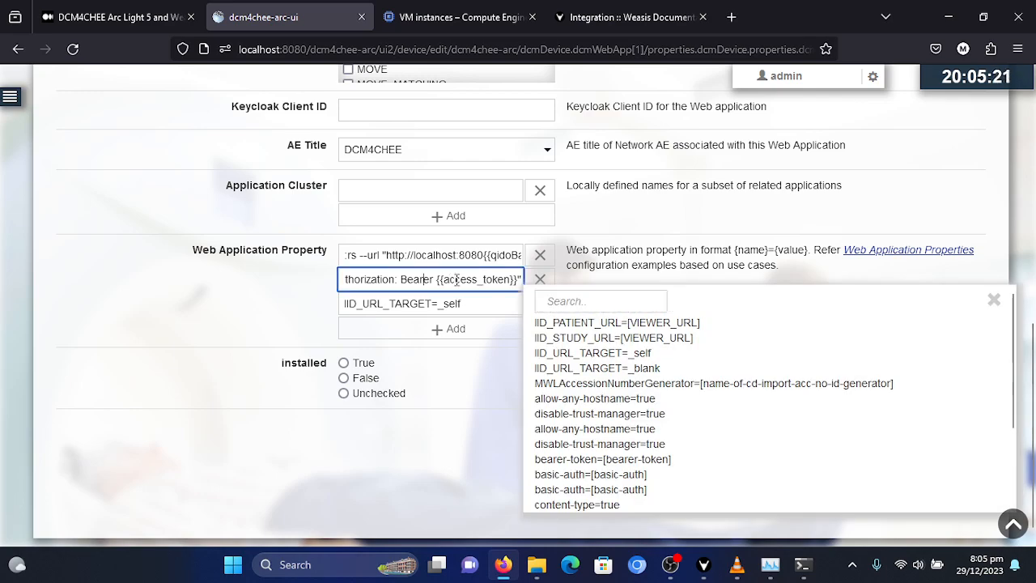
{"action": "key", "text": "Left"}
{"action": "key", "text": "Left"}
{"action": "key", "text": "Left"}
{"action": "key", "text": "Left"}
{"action": "key", "text": "Left"}
{"action": "key", "text": "Left"}
{"action": "key", "text": "Left"}
{"action": "key", "text": "Left"}
{"action": "key", "text": "Left"}
{"action": "key", "text": "Left"}
{"action": "key", "text": "Left"}
{"action": "key", "text": "Left"}
{"action": "key", "text": "Left"}
{"action": "key", "text": "Left"}
{"action": "key", "text": "Left"}
{"action": "key", "text": "Left"}
{"action": "key", "text": "Left"}
{"action": "key", "text": "Left"}
{"action": "key", "text": "Left"}
{"action": "key", "text": "Left"}
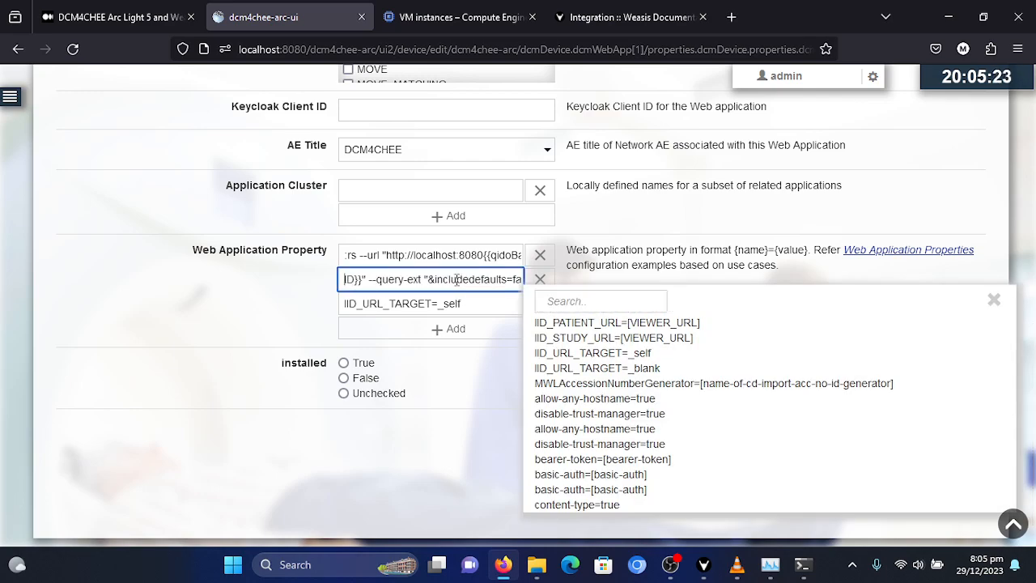
{"action": "key", "text": "Left"}
{"action": "key", "text": "Left"}
{"action": "key", "text": "Left"}
{"action": "key", "text": "Left"}
{"action": "key", "text": "Left"}
{"action": "key", "text": "Left"}
{"action": "key", "text": "Left"}
{"action": "key", "text": "Left"}
{"action": "key", "text": "Left"}
{"action": "key", "text": "Left"}
{"action": "key", "text": "Left"}
{"action": "key", "text": "Left"}
{"action": "key", "text": "Left"}
{"action": "key", "text": "Left"}
{"action": "key", "text": "Left"}
{"action": "key", "text": "Left"}
{"action": "key", "text": "Left"}
{"action": "key", "text": "Left"}
{"action": "key", "text": "Left"}
{"action": "key", "text": "Left"}
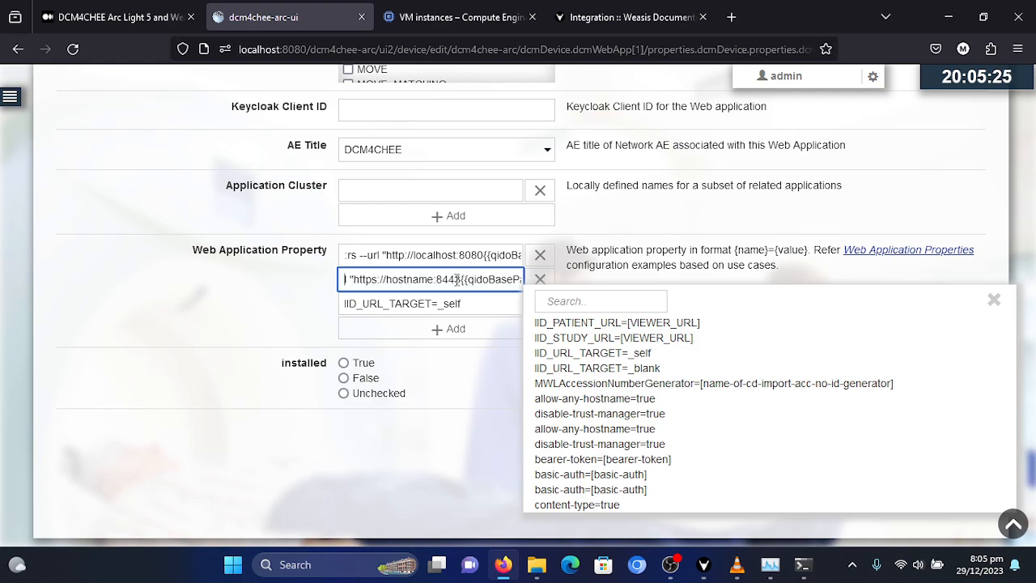
{"action": "key", "text": "Left"}
{"action": "key", "text": "Left"}
{"action": "key", "text": "Left"}
{"action": "key", "text": "BackSpace"}
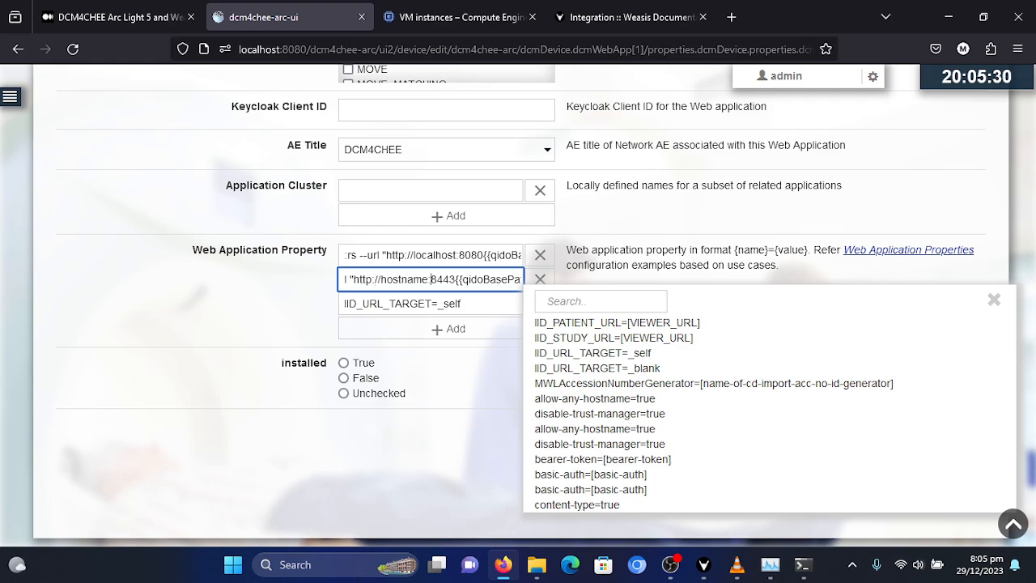
- Replace the hostname placeholder in the IID_STUDY_URL property with localhost
{"action": "key", "text": "BackSpace"}
{"action": "key", "text": "BackSpace"}
{"action": "key", "text": "BackSpace"}
{"action": "key", "text": "BackSpace"}
{"action": "key", "text": "BackSpace"}
{"action": "key", "text": "BackSpace"}
{"action": "key", "text": "BackSpace"}
{"action": "key", "text": "BackSpace"}
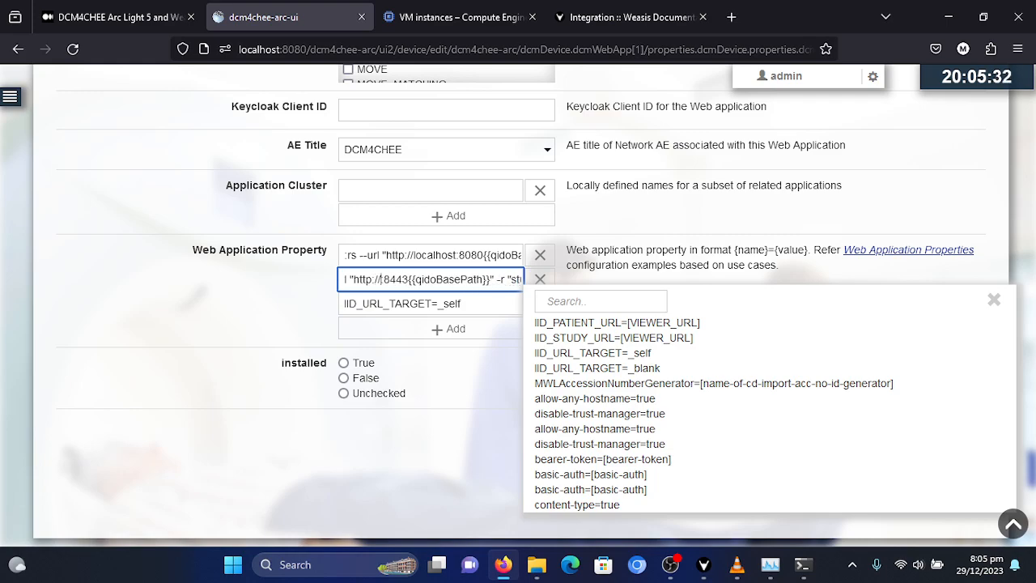
{"action": "type", "text": "localh"}
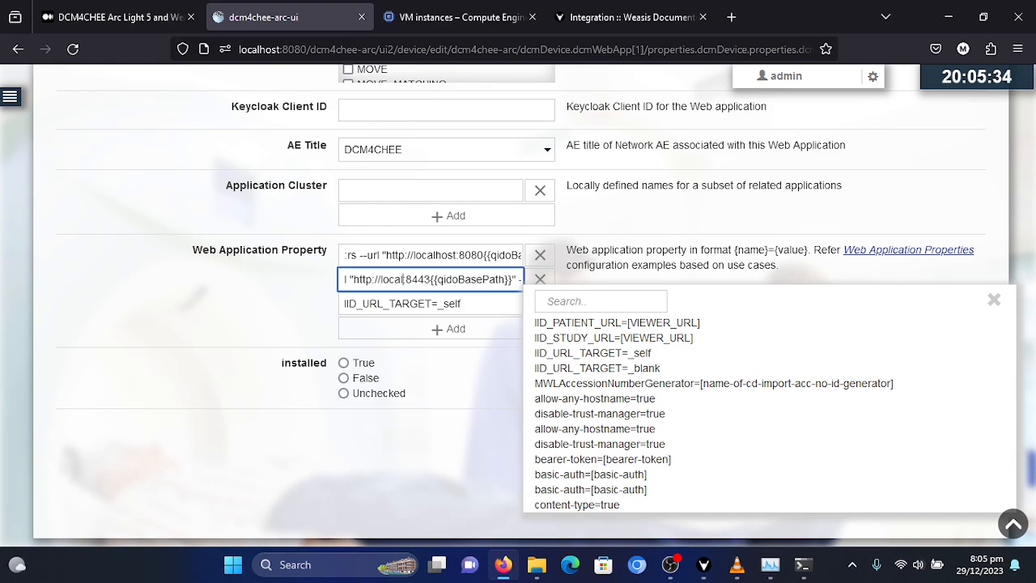
{"action": "type", "text": "ost"}
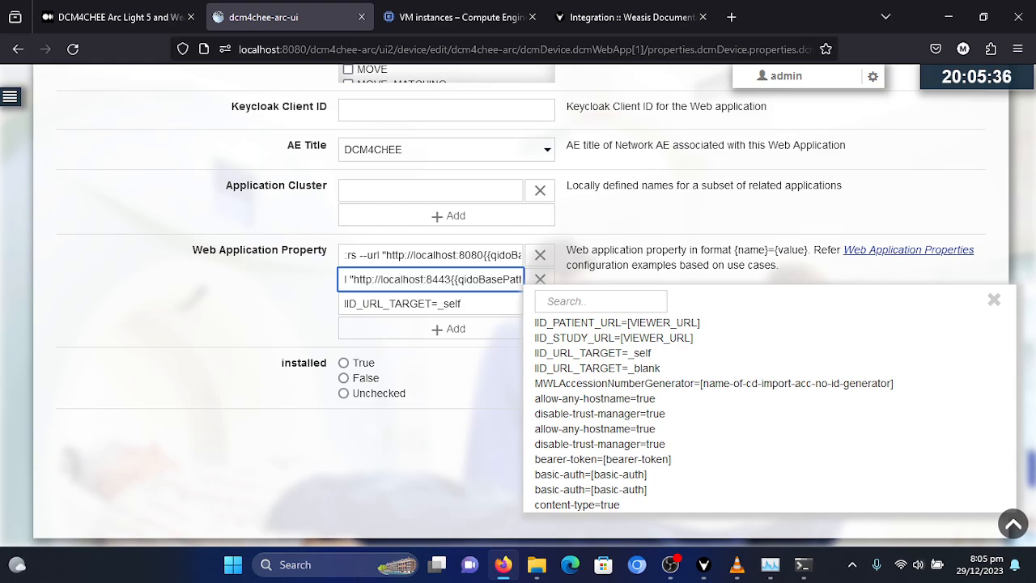
- Set the port in the IID_STUDY_URL property's URL to 8080 and dismiss the property suggestions
{"action": "key", "text": "BackSpace"}
{"action": "key", "text": "BackSpace"}
{"action": "key", "text": "BackSpace"}
{"action": "type", "text": "080"}
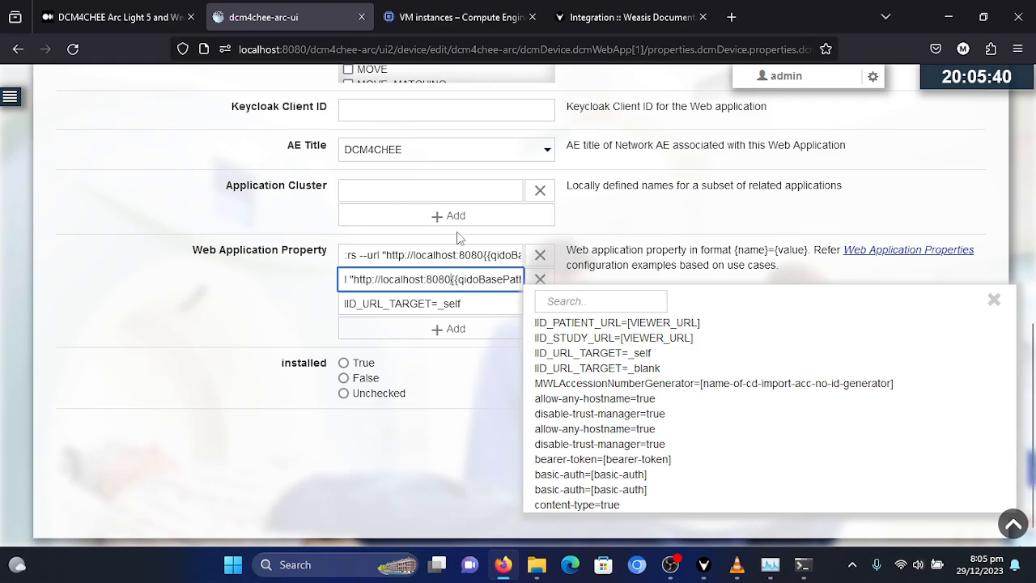
{"action": "left_click", "coordinate": [300, 300]}
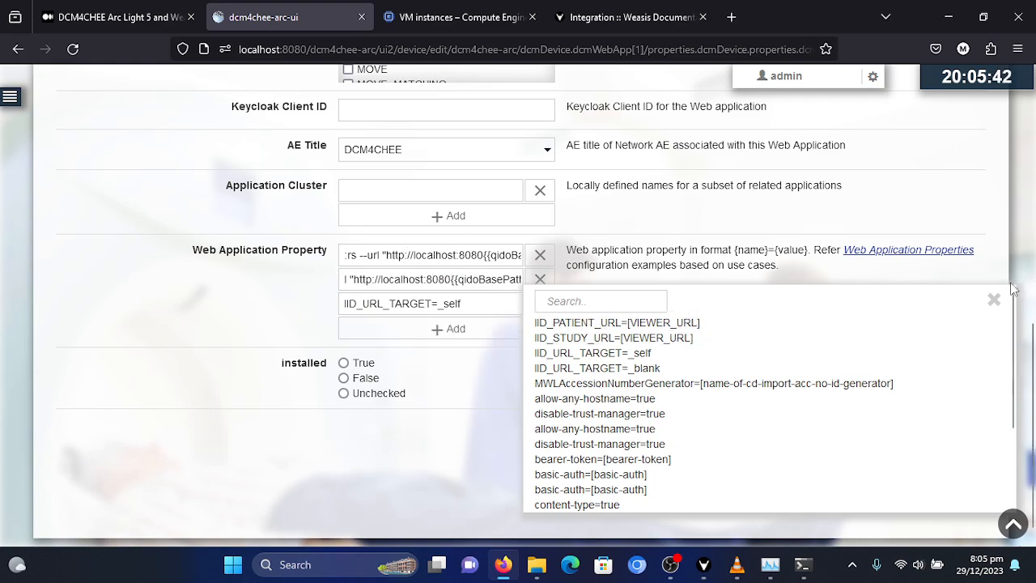
{"action": "left_click", "coordinate": [994, 300]}
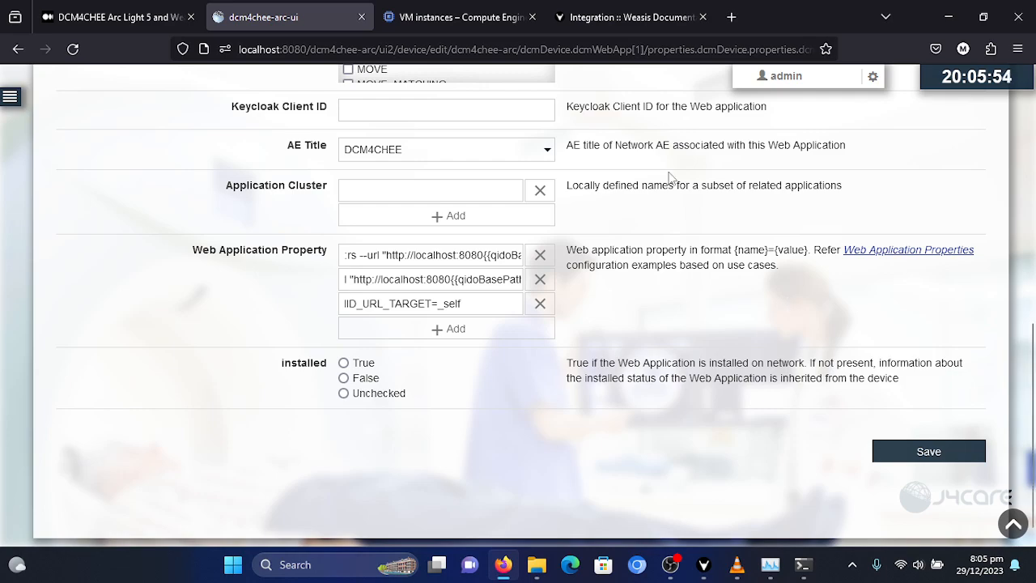
{"action": "left_click", "coordinate": [499, 264]}
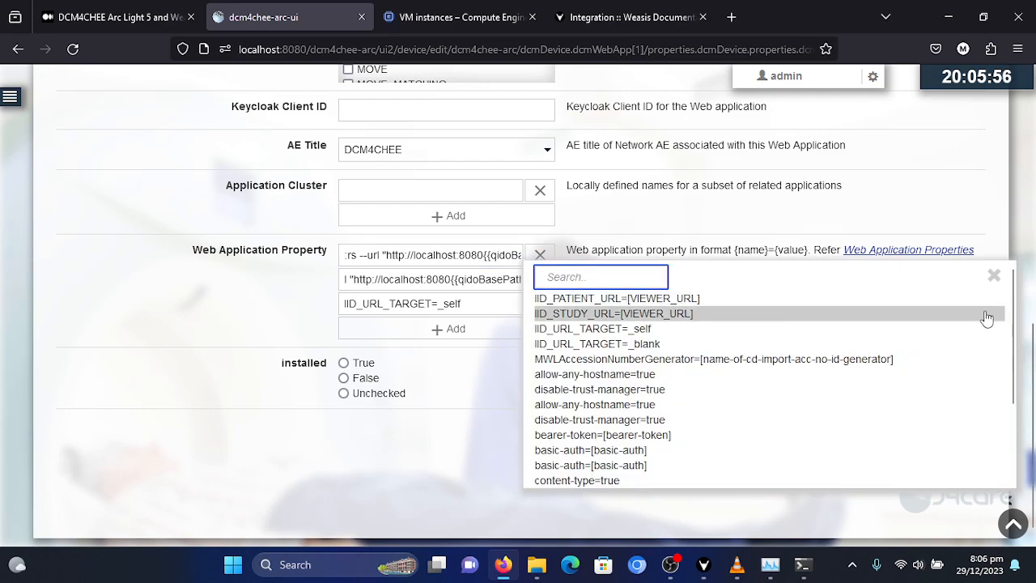
{"action": "left_click", "coordinate": [996, 278]}
{"action": "left_click", "coordinate": [500, 261]}
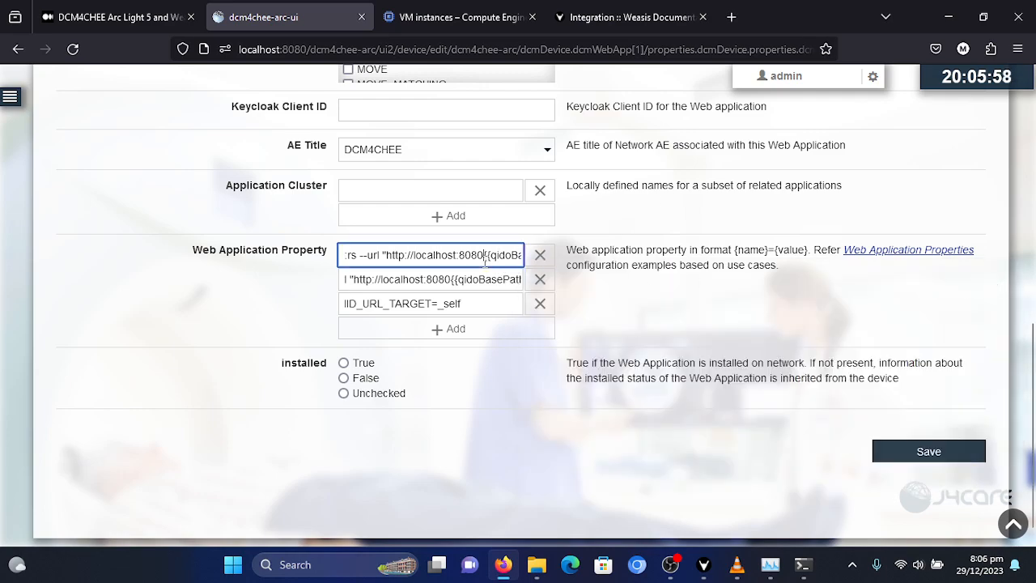
{"action": "left_click", "coordinate": [996, 278]}
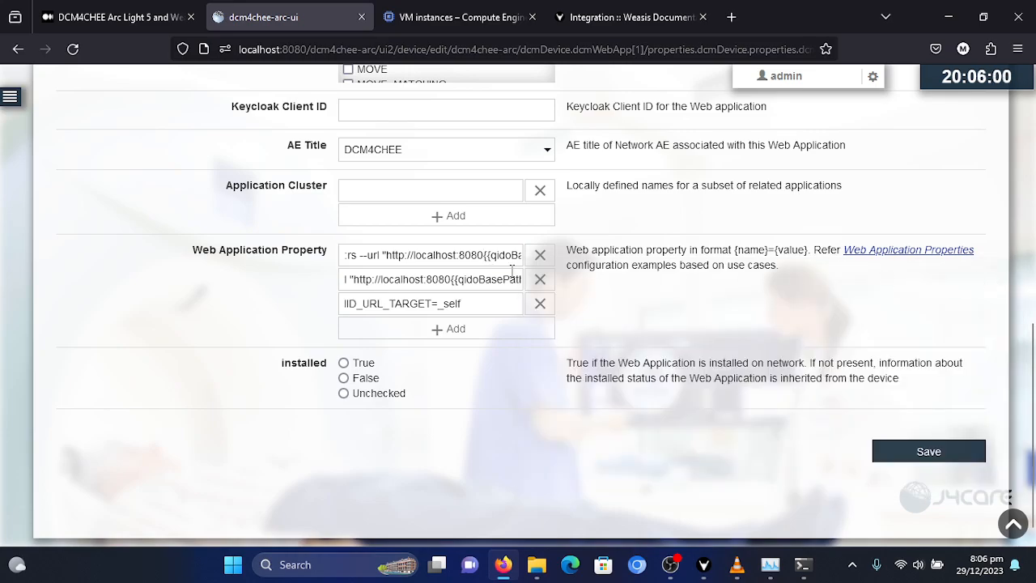
- Switch to the Medium integration article and examine the authorization header and query parameters in the secure and unsecure URL examples
{"action": "left_click", "coordinate": [167, 21]}
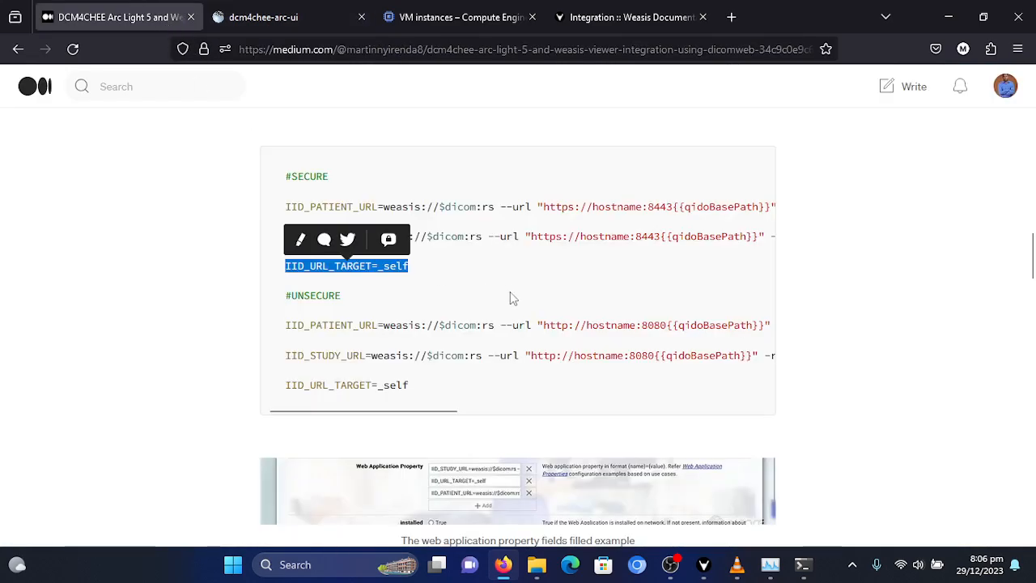
{"action": "left_click", "coordinate": [194, 260]}
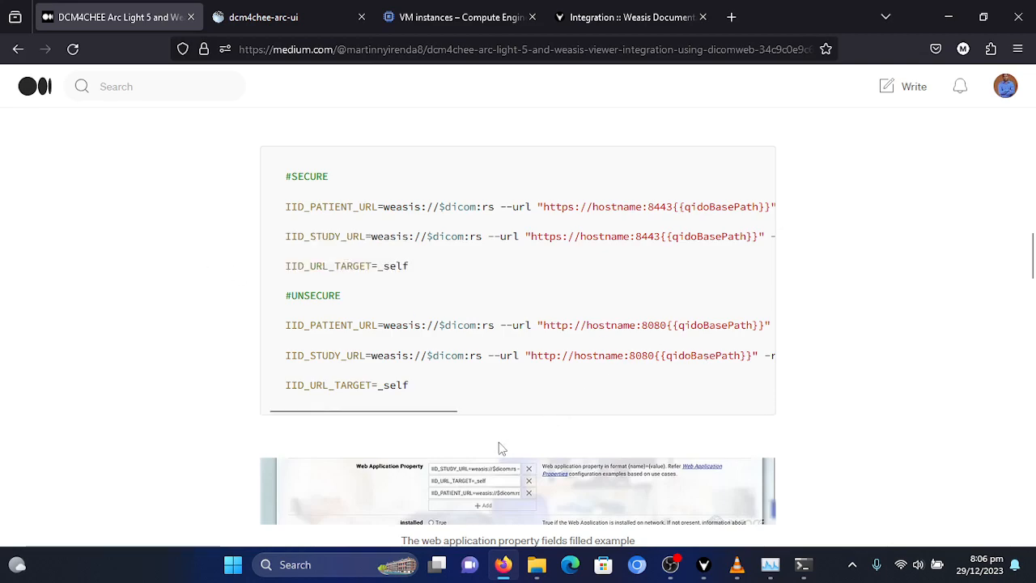
{"action": "left_click_drag", "start_coordinate": [442, 411], "coordinate": [768, 419]}
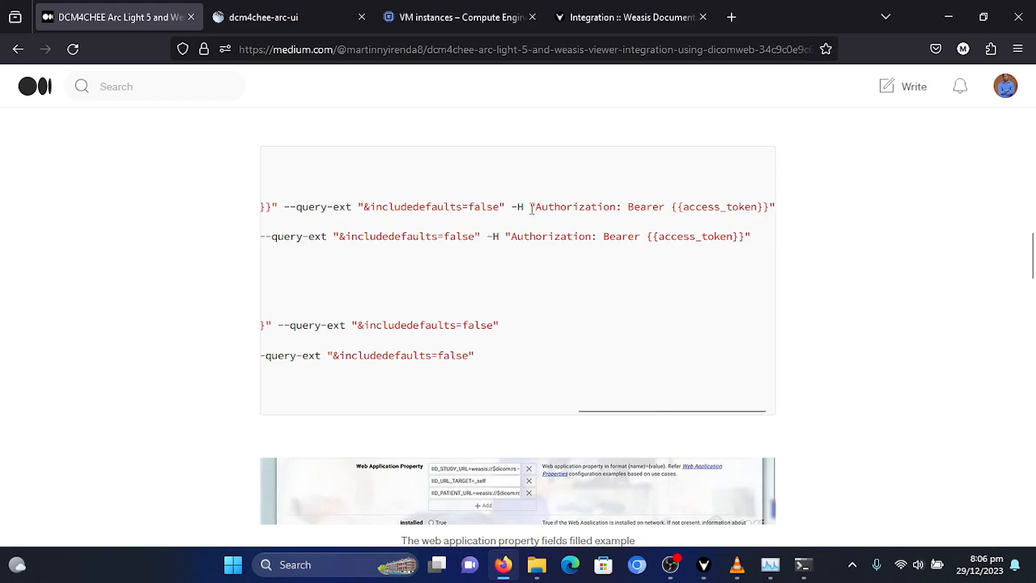
{"action": "left_click_drag", "start_coordinate": [536, 207], "coordinate": [779, 212]}
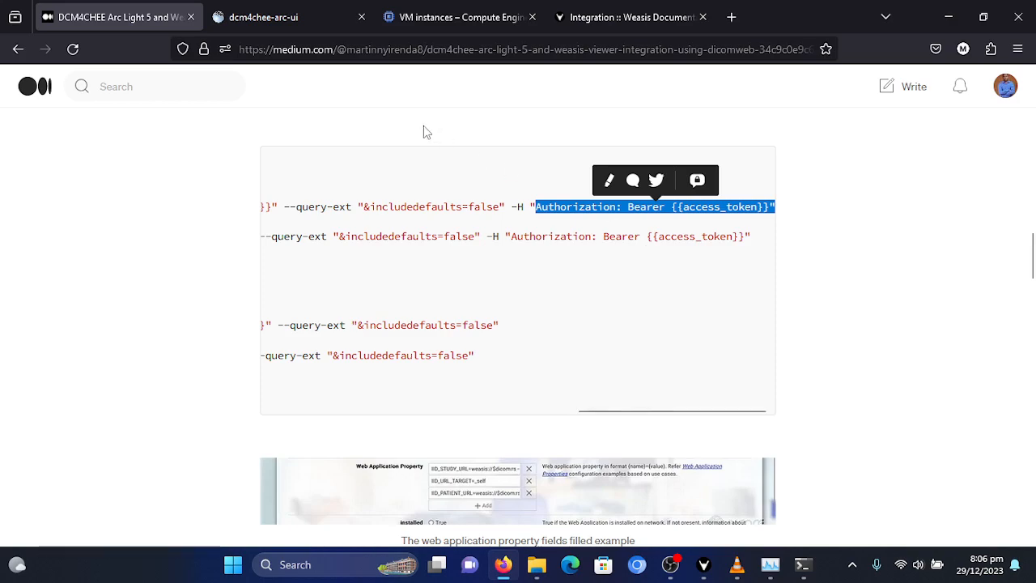
{"action": "left_click", "coordinate": [251, 15]}
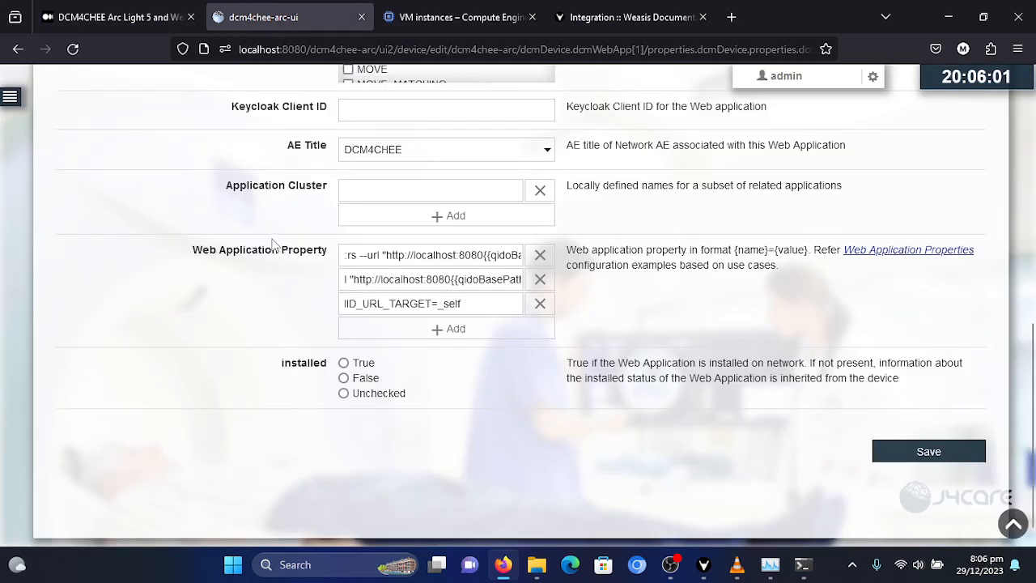
{"action": "left_click", "coordinate": [145, 17]}
{"action": "left_click_drag", "start_coordinate": [511, 236], "coordinate": [722, 258]}
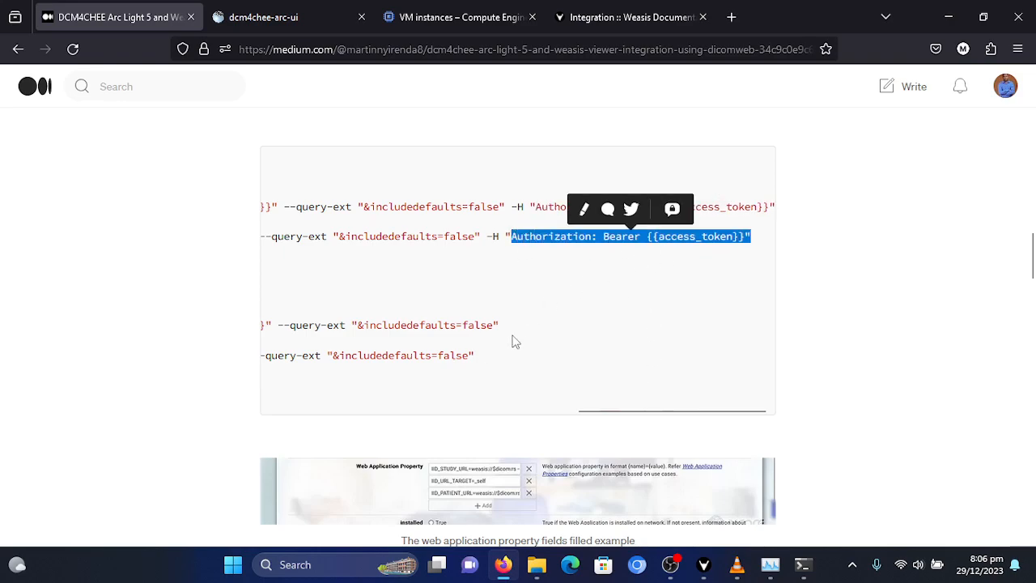
{"action": "left_click_drag", "start_coordinate": [622, 412], "coordinate": [540, 411]}
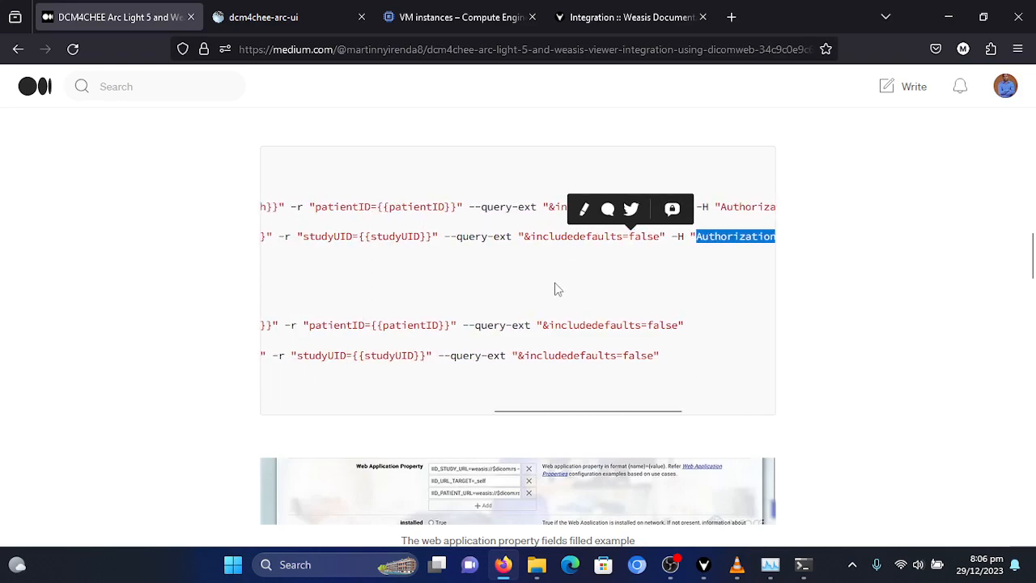
{"action": "left_click_drag", "start_coordinate": [657, 416], "coordinate": [681, 420]}
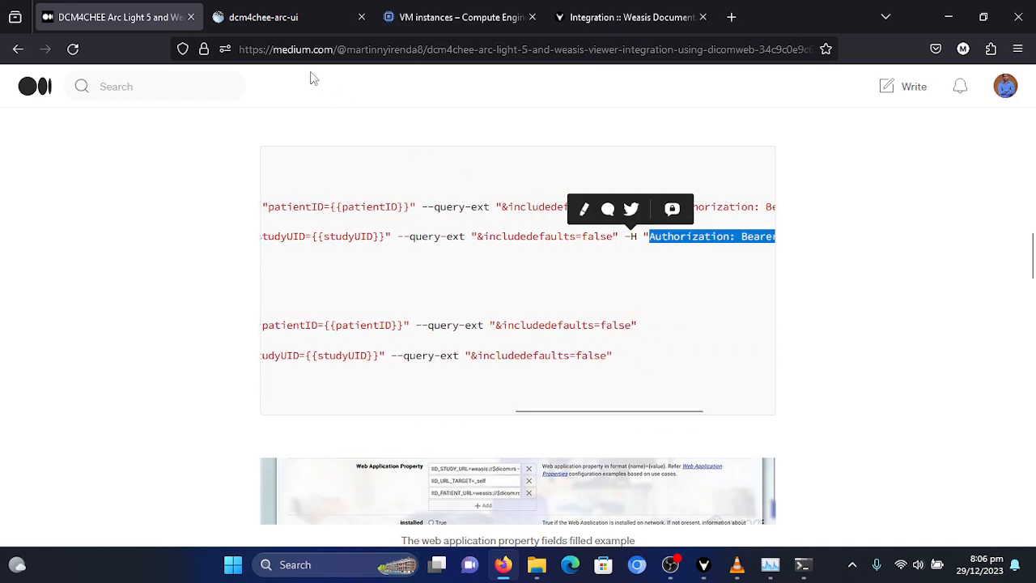
- Return to dcm4chee-arc-ui and save the device with the edited web application properties
{"action": "left_click", "coordinate": [278, 17]}
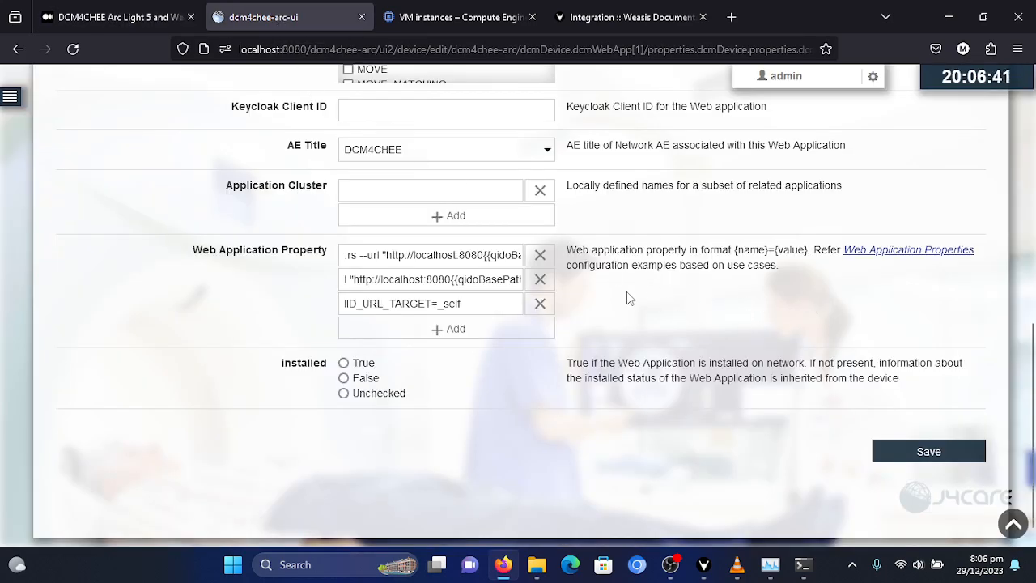
{"action": "scroll", "coordinate": [629, 298], "scroll_direction": "up", "scroll_amount": 2}
{"action": "scroll", "coordinate": [640, 297], "scroll_direction": "down", "scroll_amount": 2}
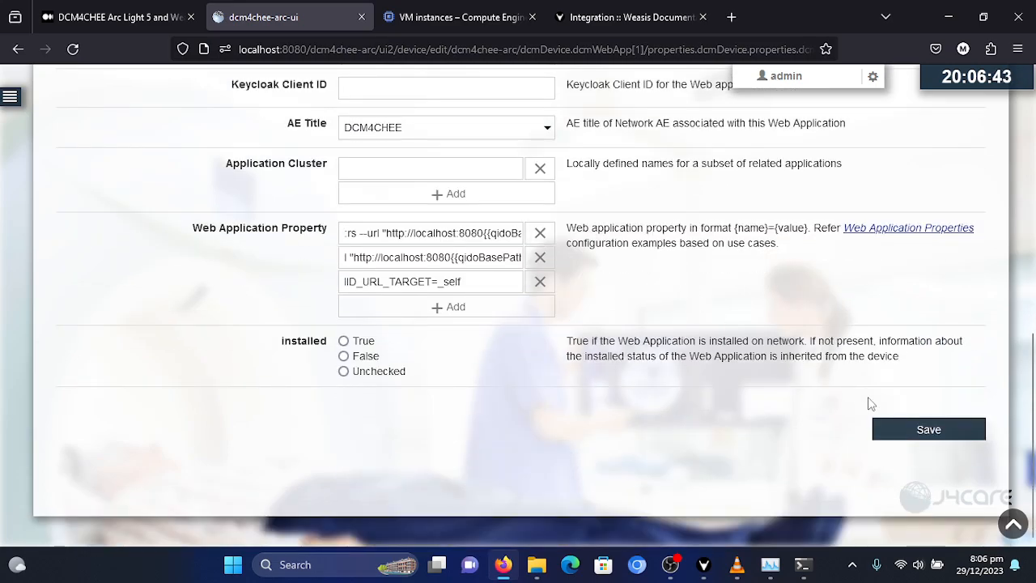
{"action": "left_click", "coordinate": [907, 437]}
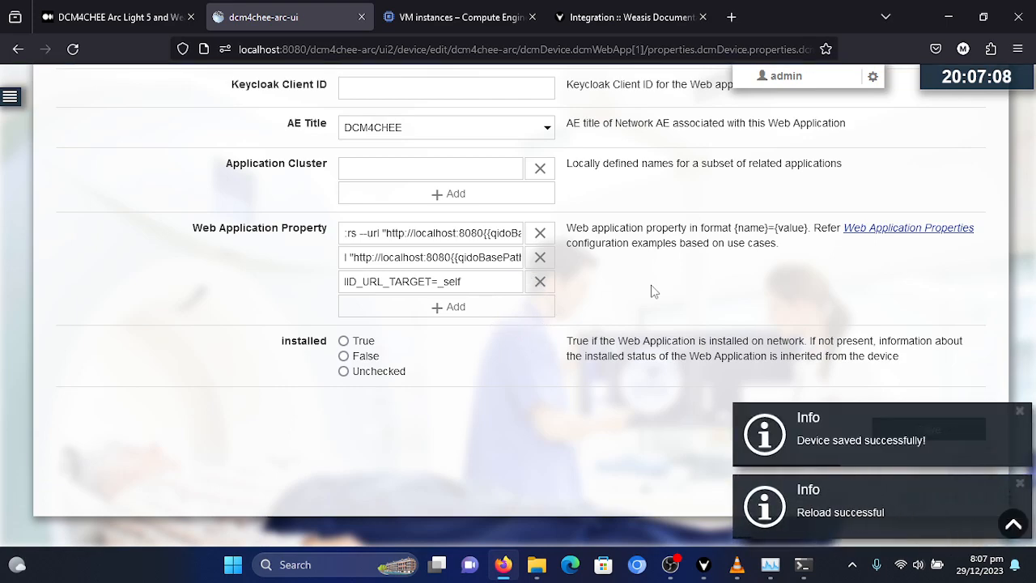
- Open the Studies page and query the DCM4CHEE web application for studies without any filters
{"action": "left_click", "coordinate": [9, 99]}
{"action": "left_click", "coordinate": [42, 162]}
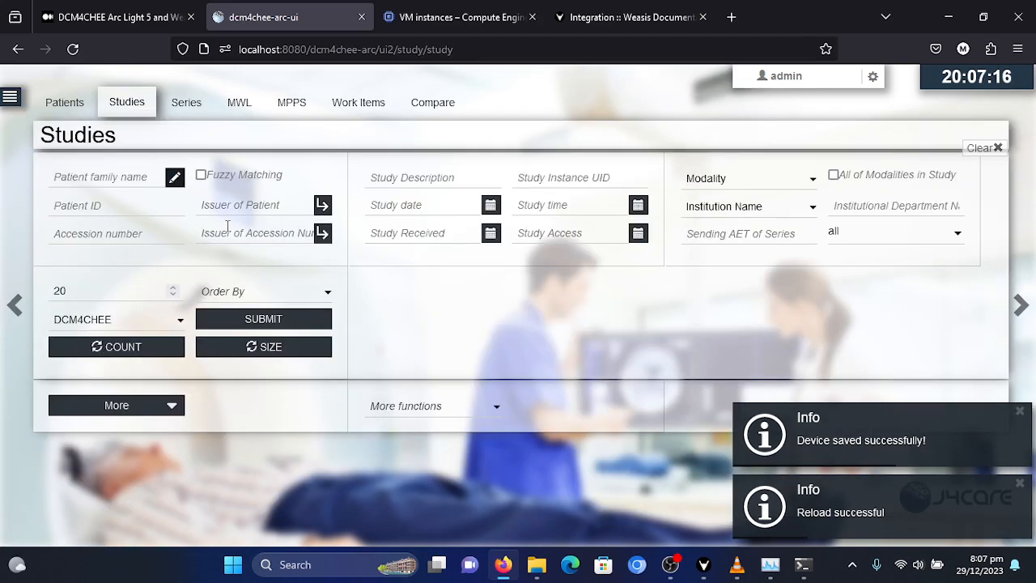
{"action": "left_click", "coordinate": [135, 327]}
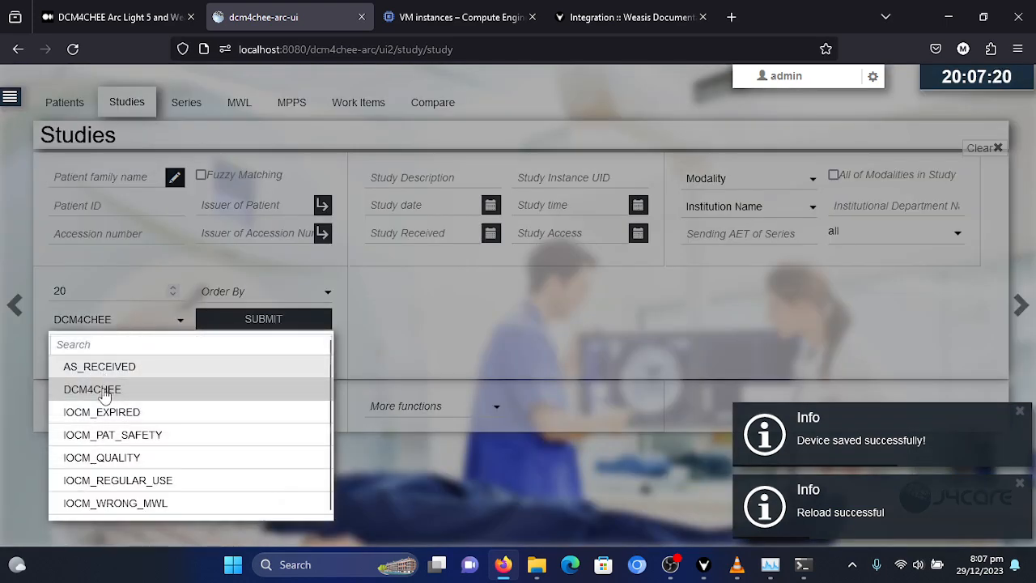
{"action": "left_click", "coordinate": [101, 281]}
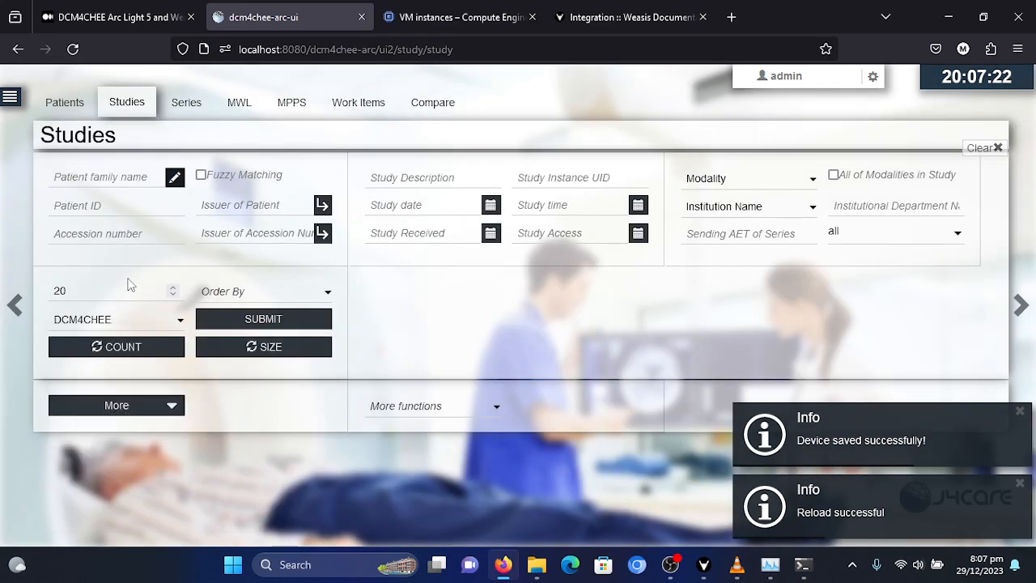
{"action": "left_click", "coordinate": [250, 322]}
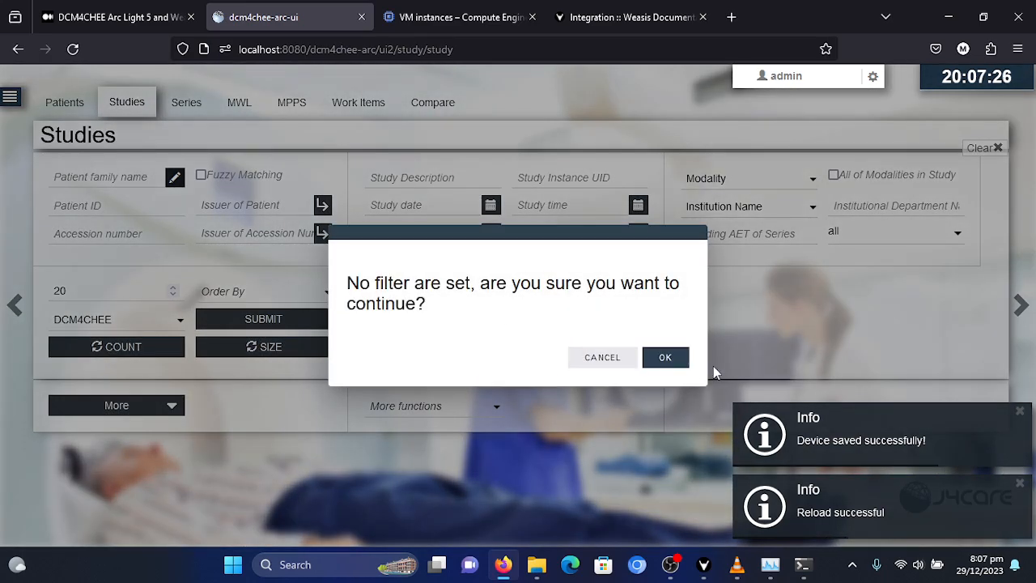
{"action": "key", "text": "Return"}
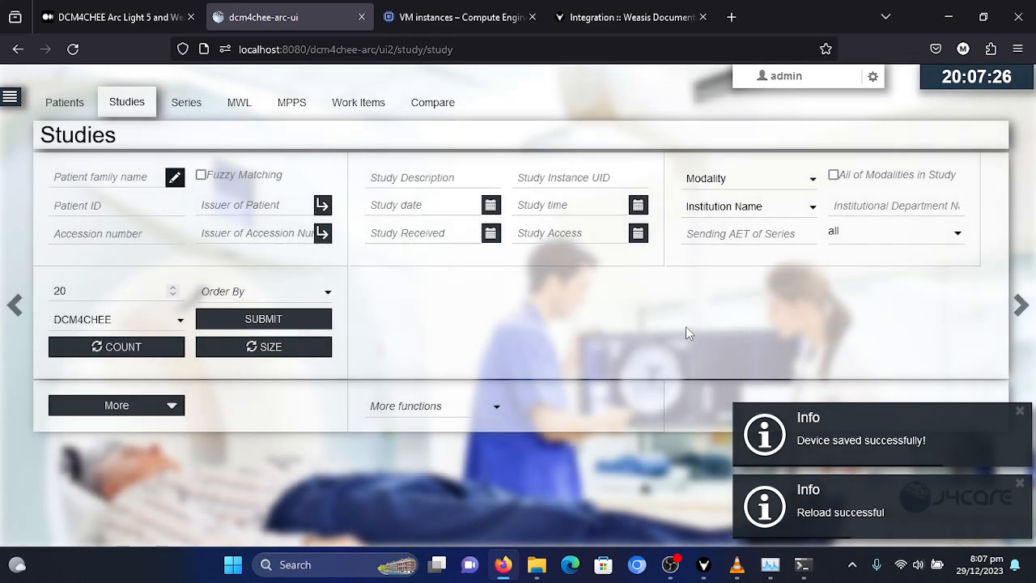
- Launch the viewer for the first patient in the study results to open the images in Weasis
{"action": "scroll", "coordinate": [449, 279], "scroll_direction": "down", "scroll_amount": 1}
{"action": "scroll", "coordinate": [451, 286], "scroll_direction": "down", "scroll_amount": 3}
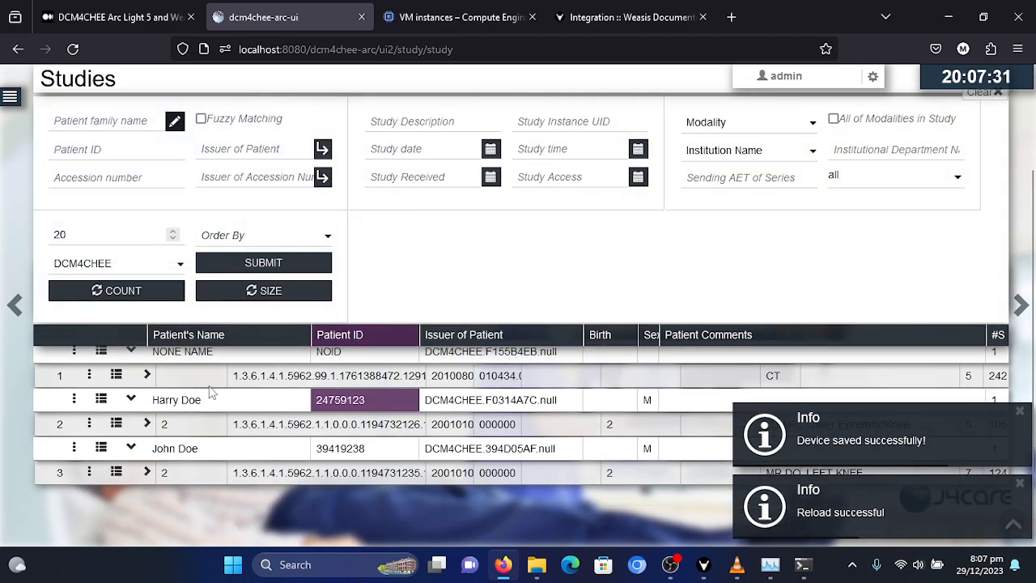
{"action": "scroll", "coordinate": [322, 414], "scroll_direction": "up", "scroll_amount": 1}
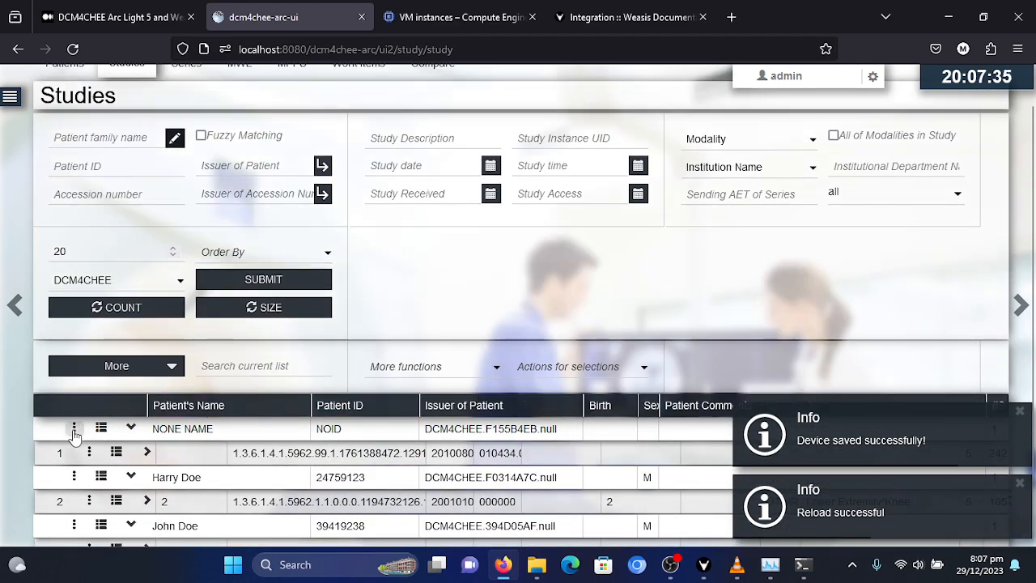
{"action": "left_click", "coordinate": [74, 431]}
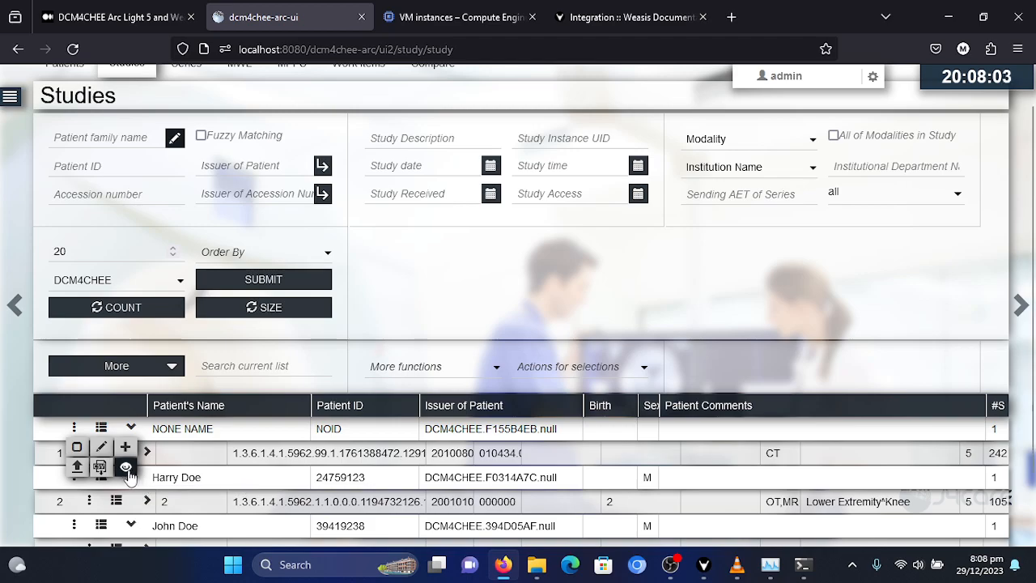
{"action": "left_click", "coordinate": [127, 470]}
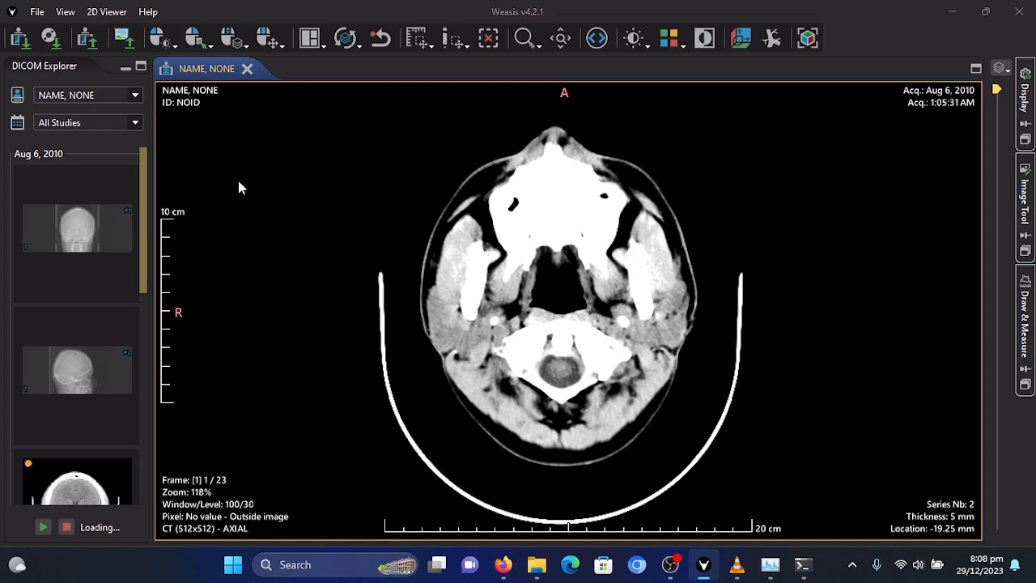
- Examine the Logging settings in the Weasis preferences, including the rolling log and log level, and close the preferences
{"action": "left_click", "coordinate": [147, 11]}
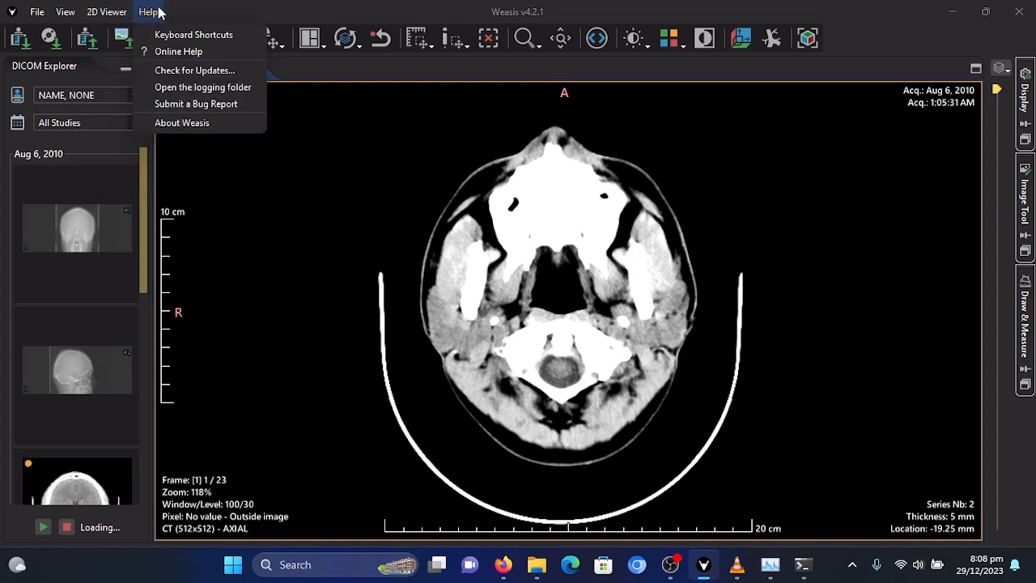
{"action": "left_click", "coordinate": [109, 12]}
{"action": "left_click", "coordinate": [37, 12]}
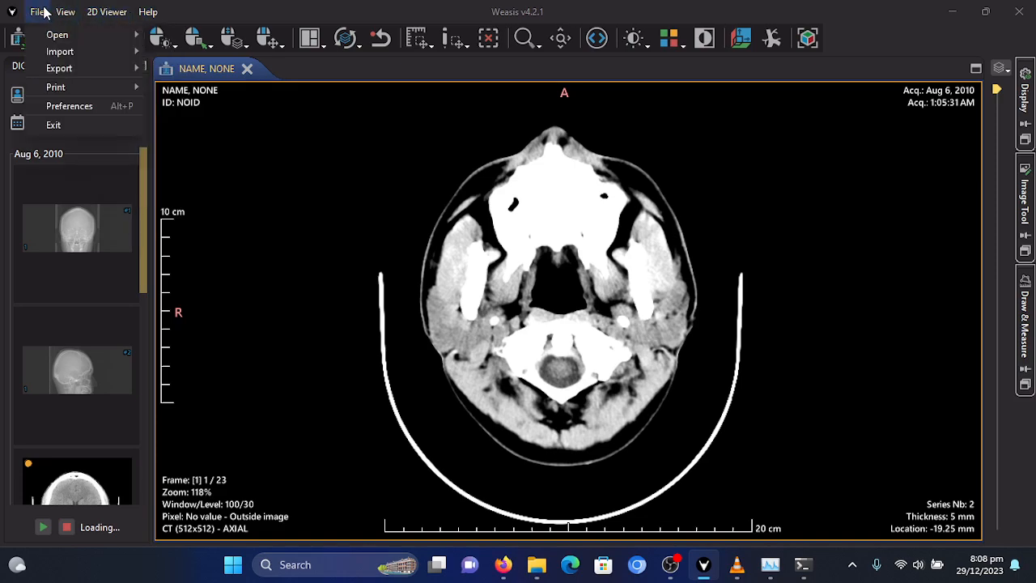
{"action": "left_click", "coordinate": [63, 107]}
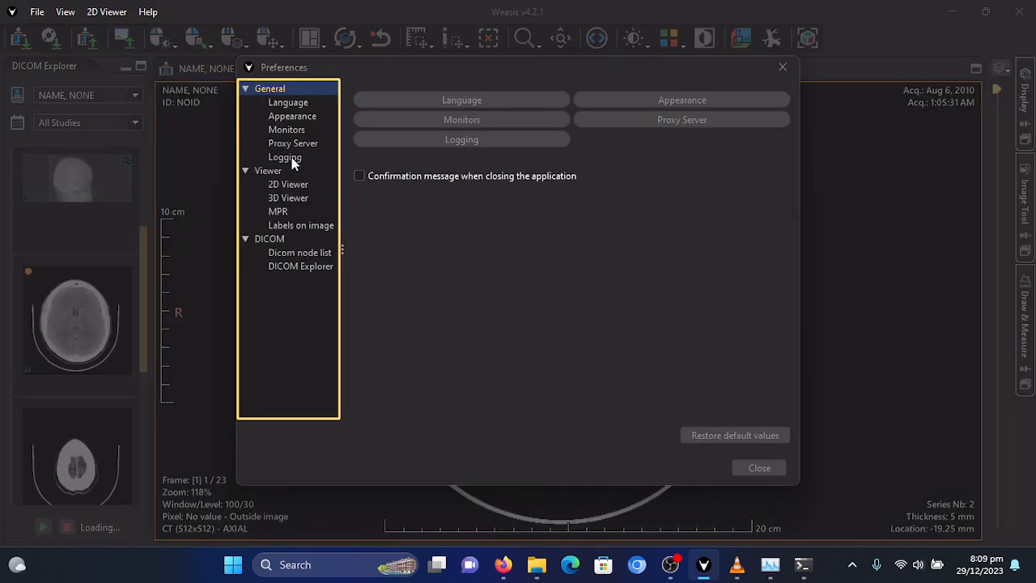
{"action": "left_click", "coordinate": [292, 161]}
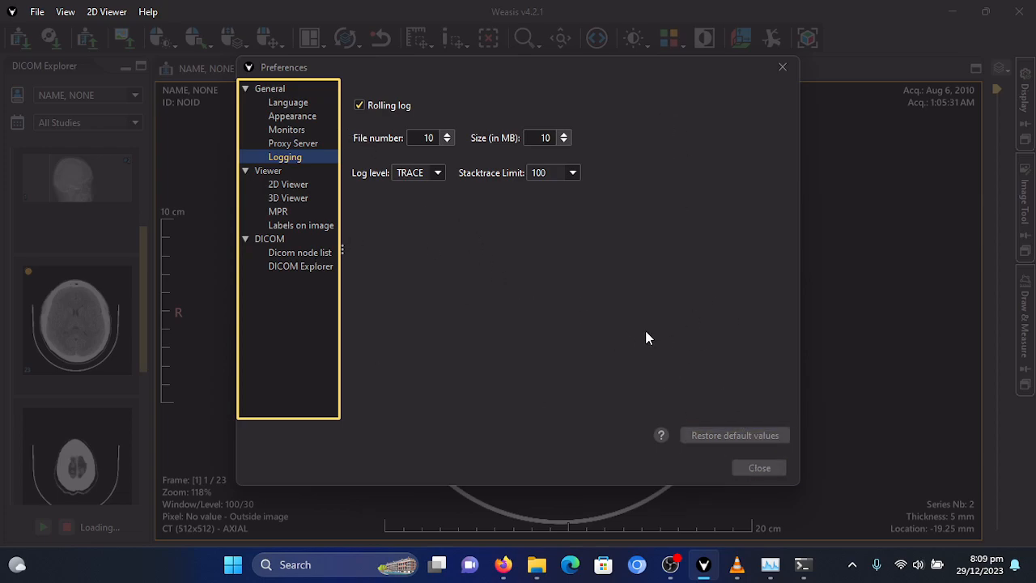
{"action": "left_click", "coordinate": [766, 462]}
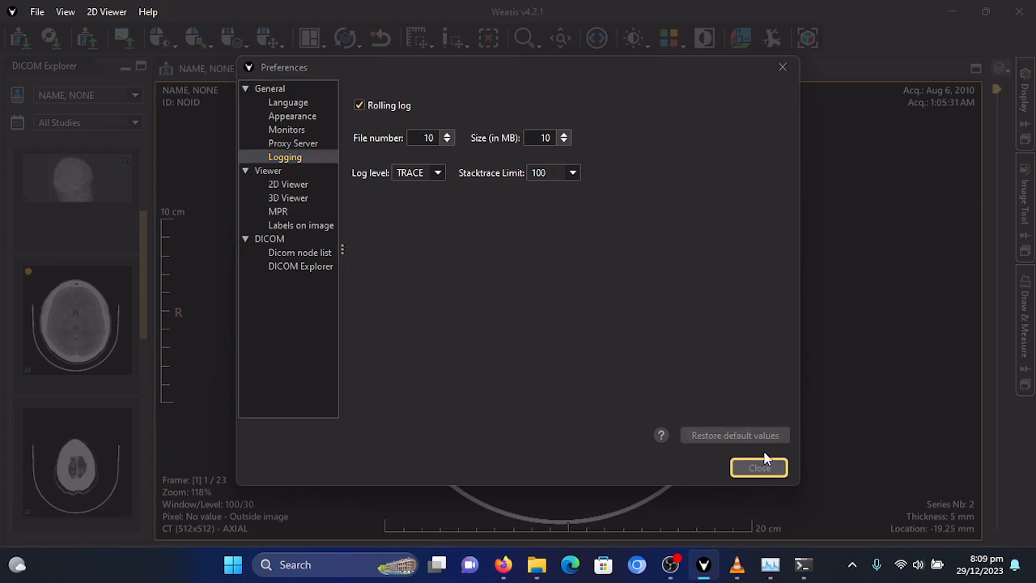
- Open the Weasis logging folder and examine the default.log file down to its most recent entries
{"action": "left_click", "coordinate": [148, 12]}
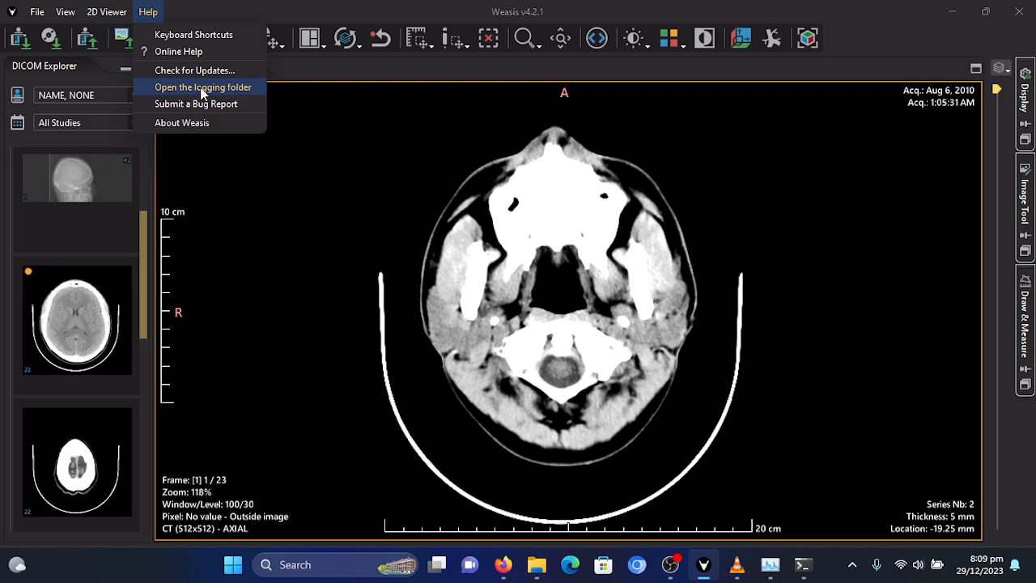
{"action": "left_click", "coordinate": [202, 89]}
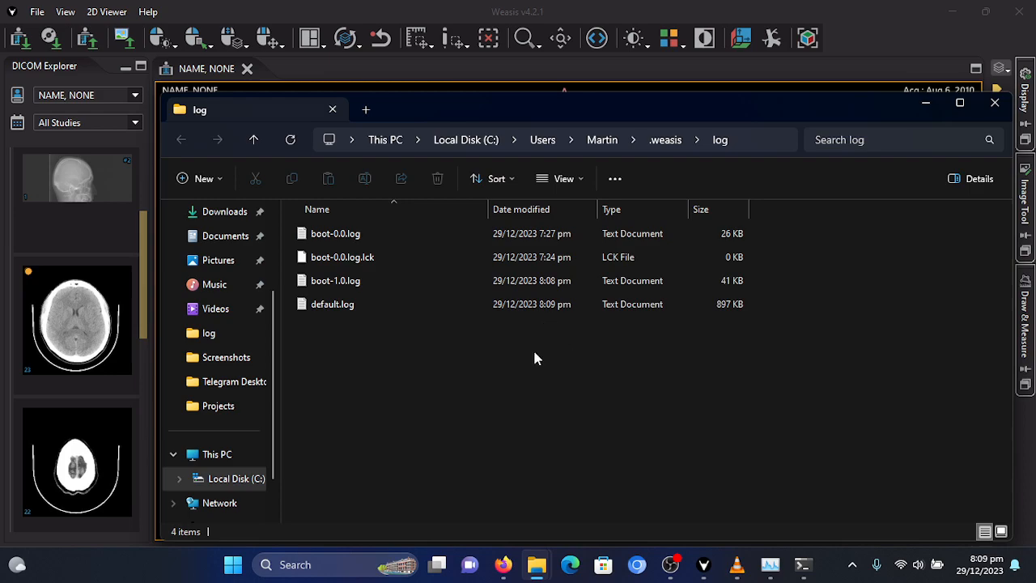
{"action": "left_click", "coordinate": [372, 309]}
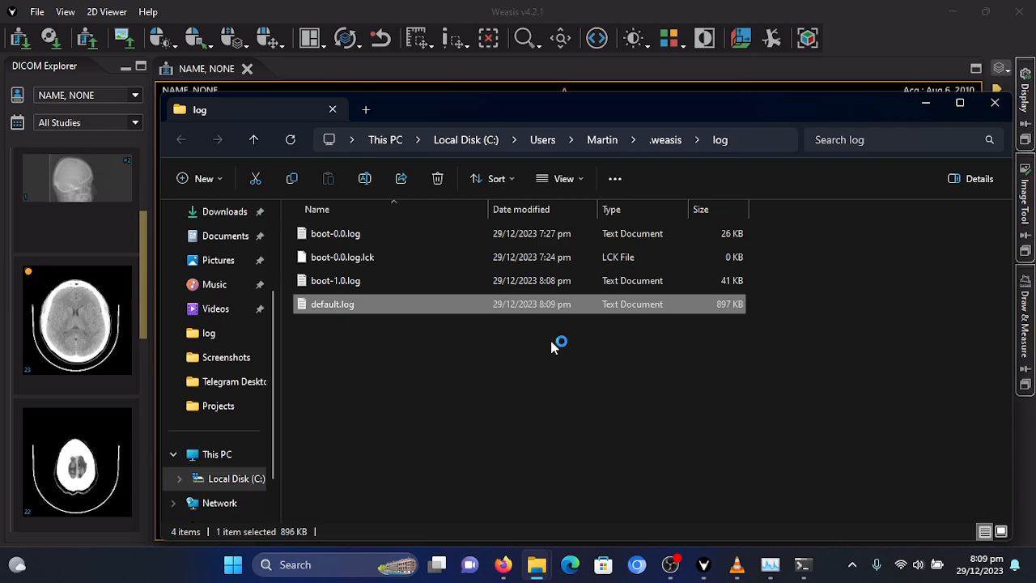
{"action": "key", "text": "Return"}
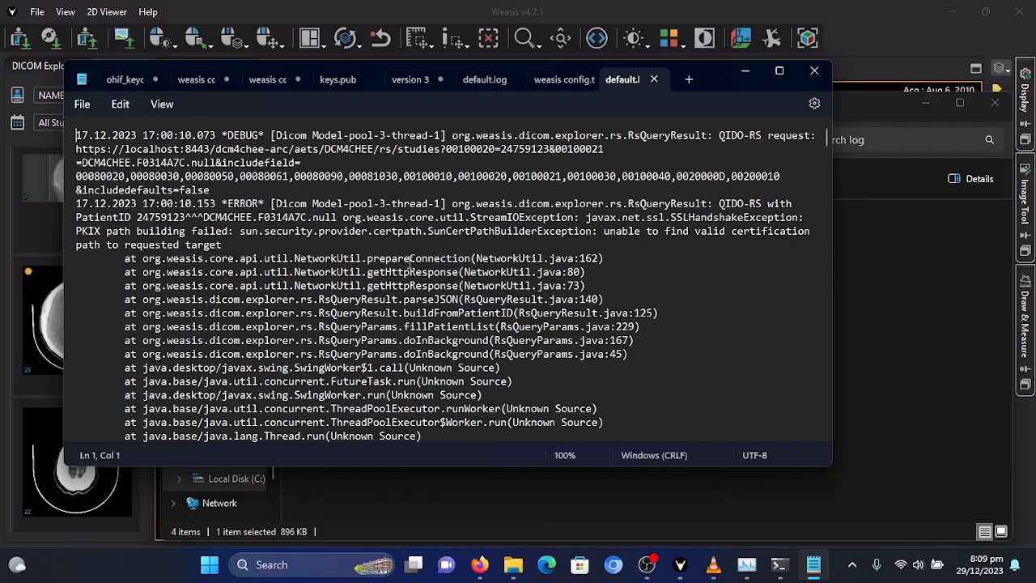
{"action": "scroll", "coordinate": [826, 132], "scroll_direction": "down", "scroll_amount": 15}
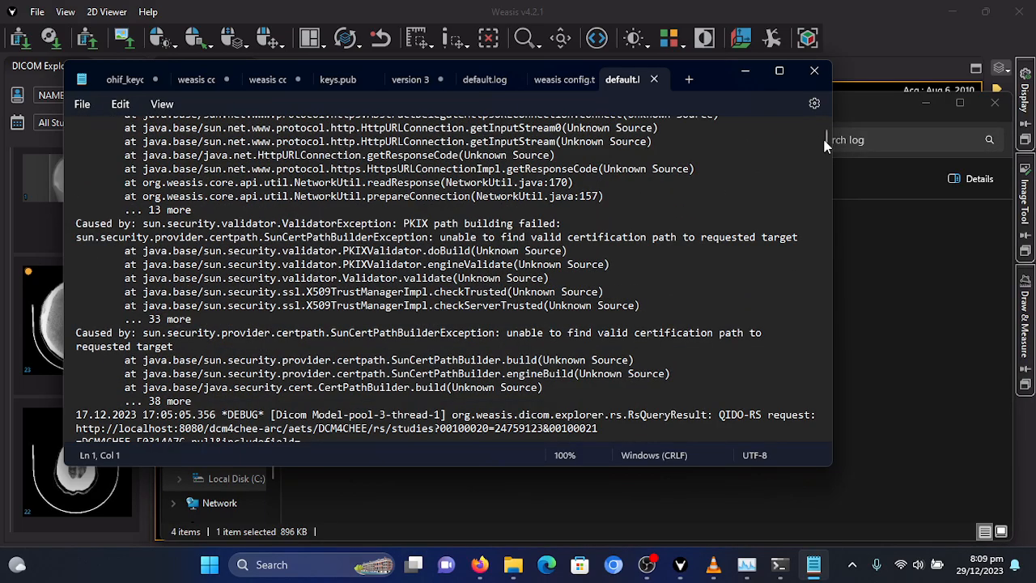
{"action": "left_click_drag", "start_coordinate": [826, 132], "coordinate": [786, 426]}
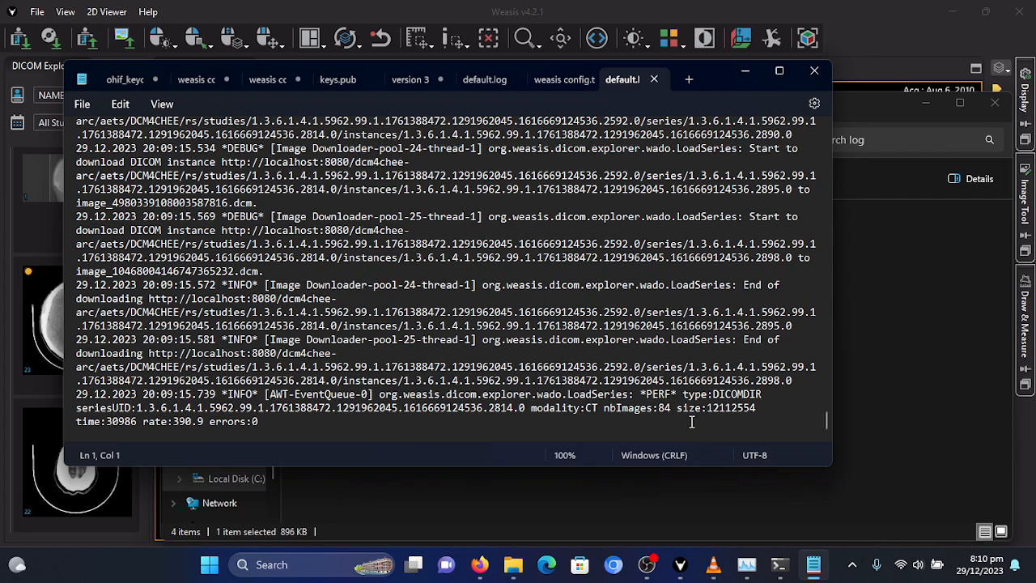
{"action": "left_click", "coordinate": [643, 560]}
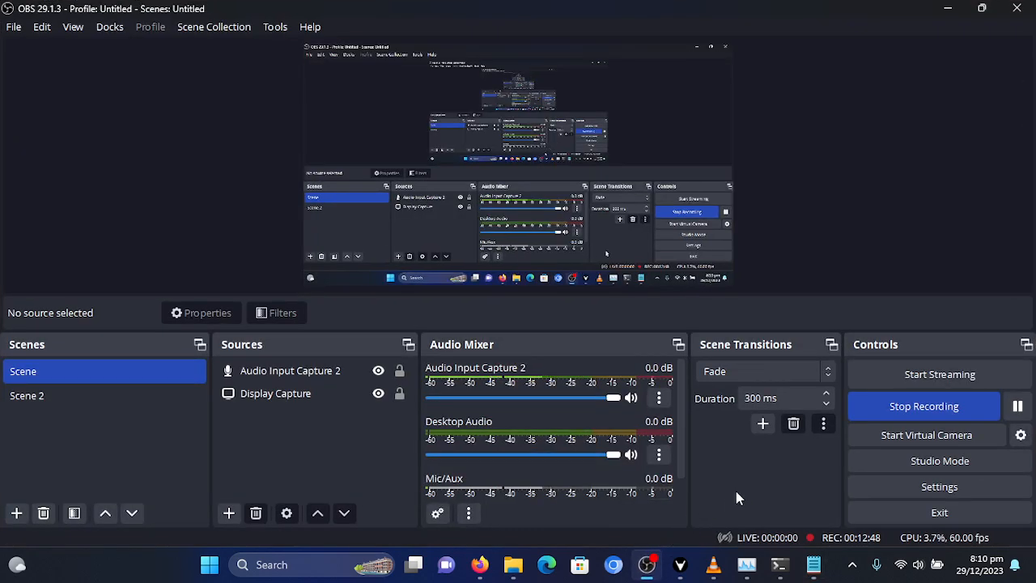